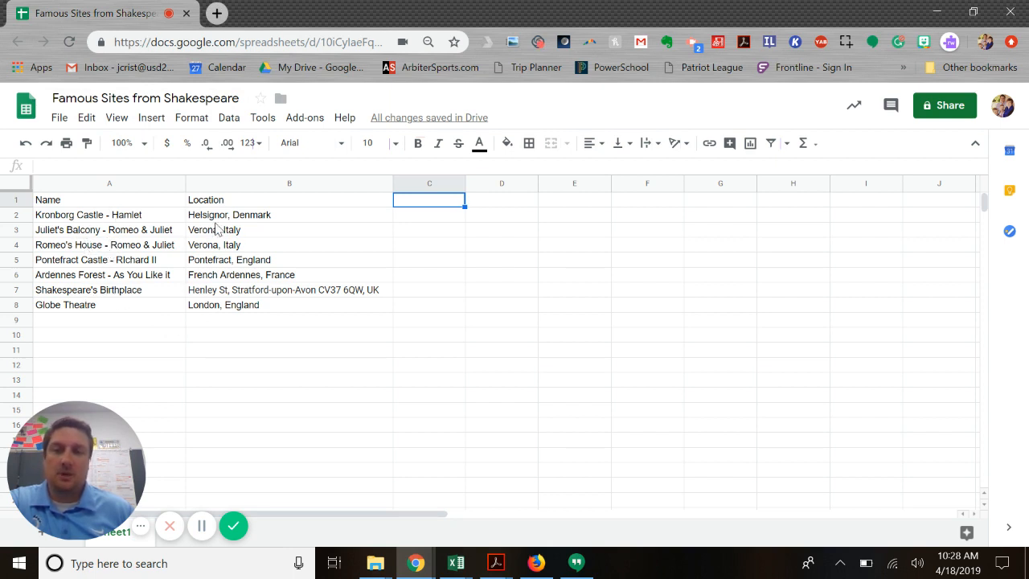
Step: Open Google Drive on a separate page and create a new Google My Maps map from there
left_click(216, 13)
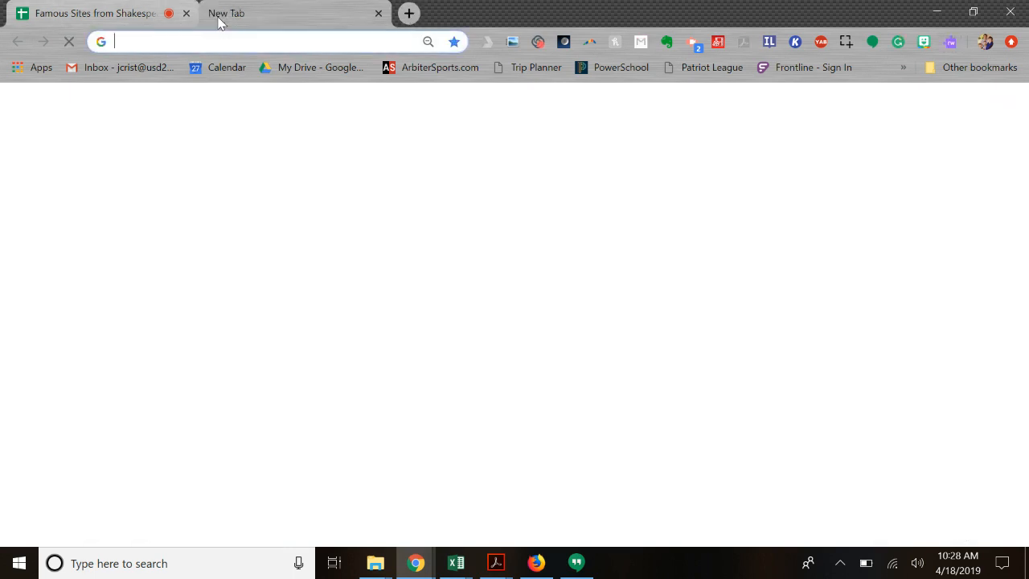
left_click(285, 68)
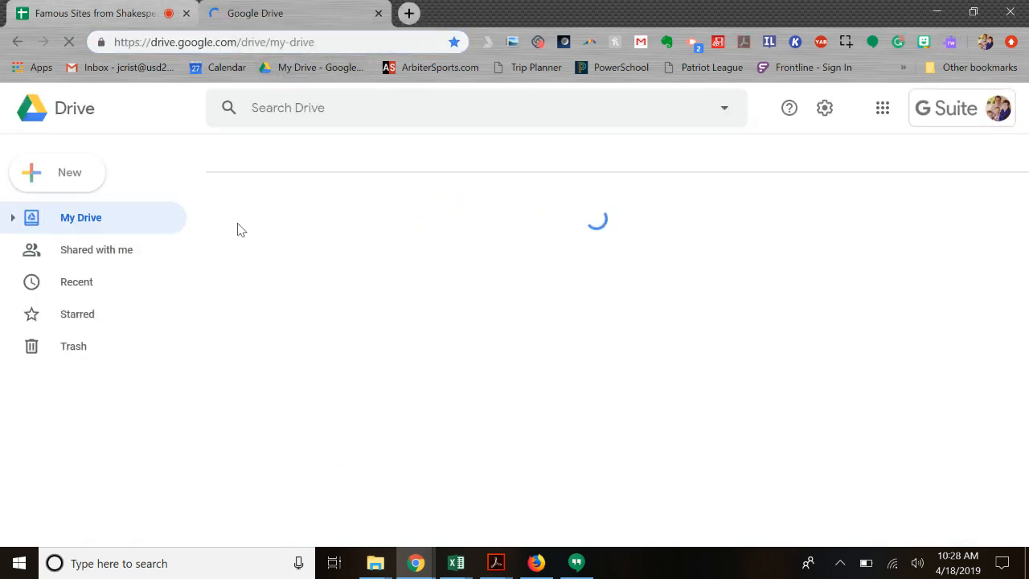
left_click(33, 177)
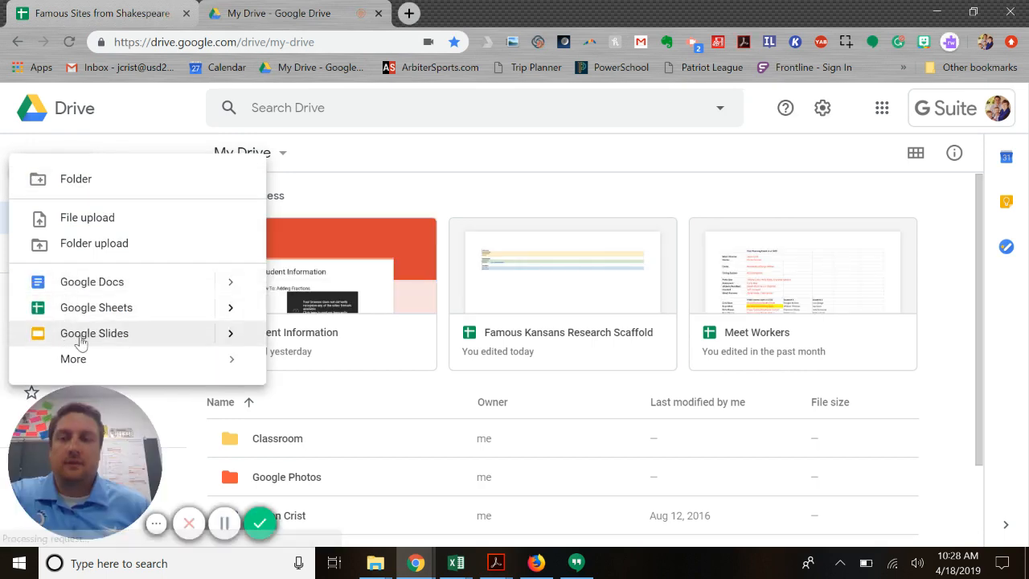
mouse_move(73, 366)
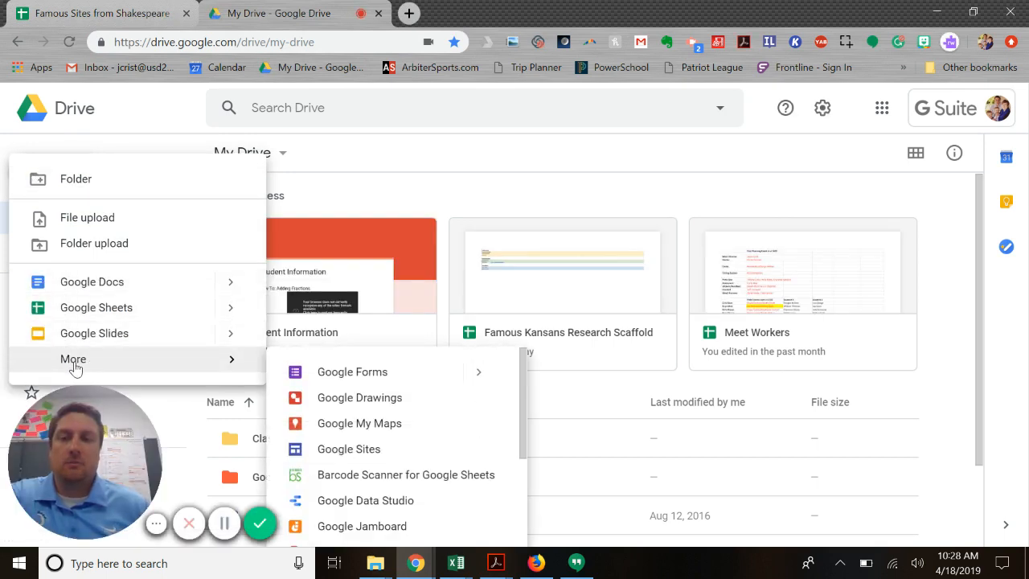
left_click(347, 423)
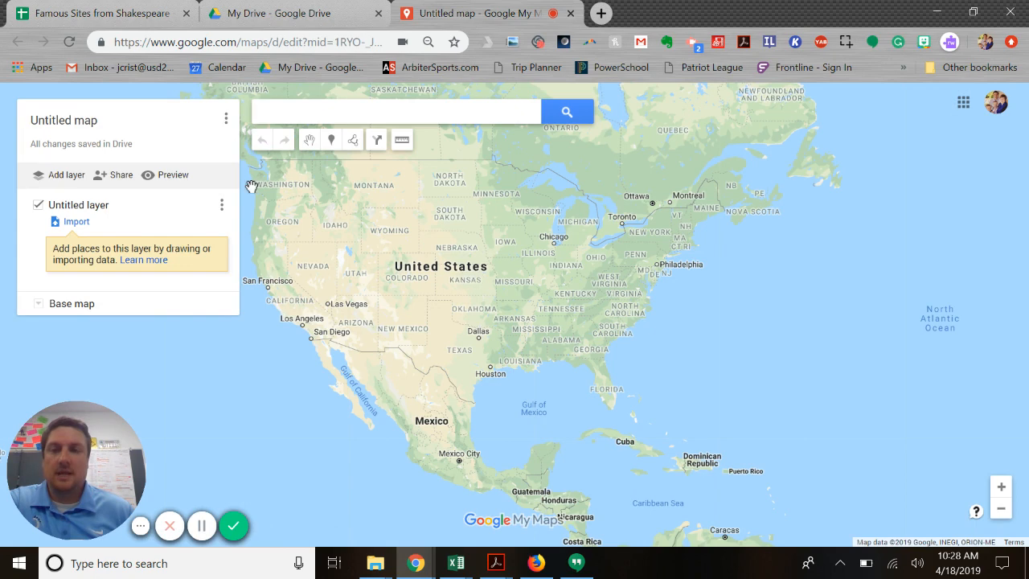
Step: Return to the Famous Sites from Shakespeare spreadsheet and enter the header "Why would I want to visit this place?" in C1
left_click(144, 16)
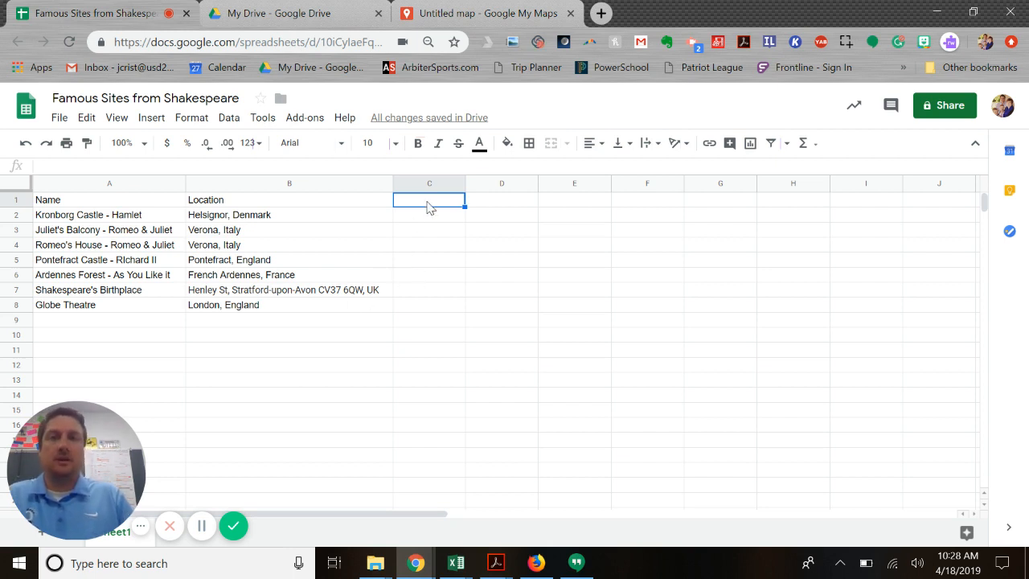
type("W")
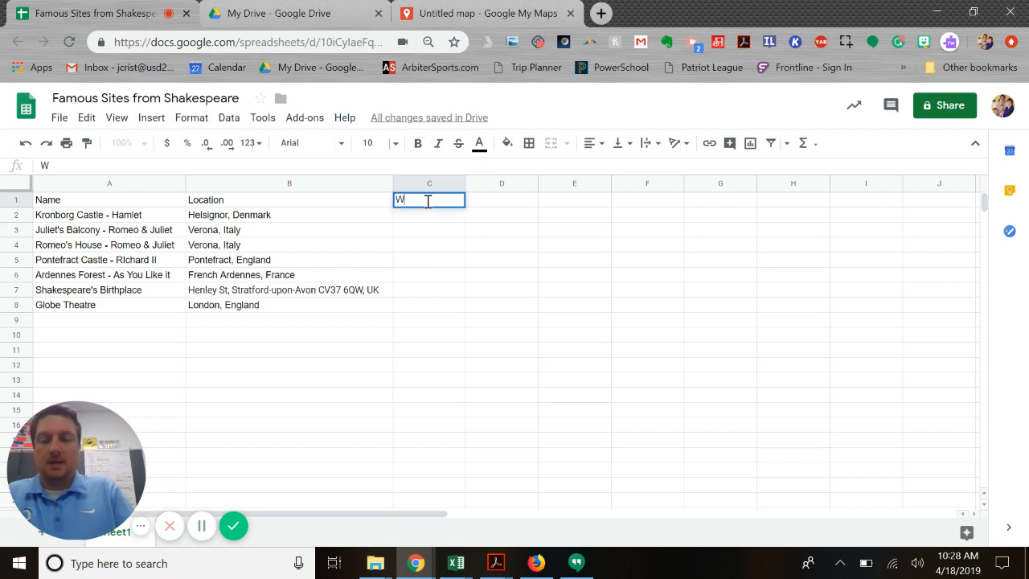
type("hy would I")
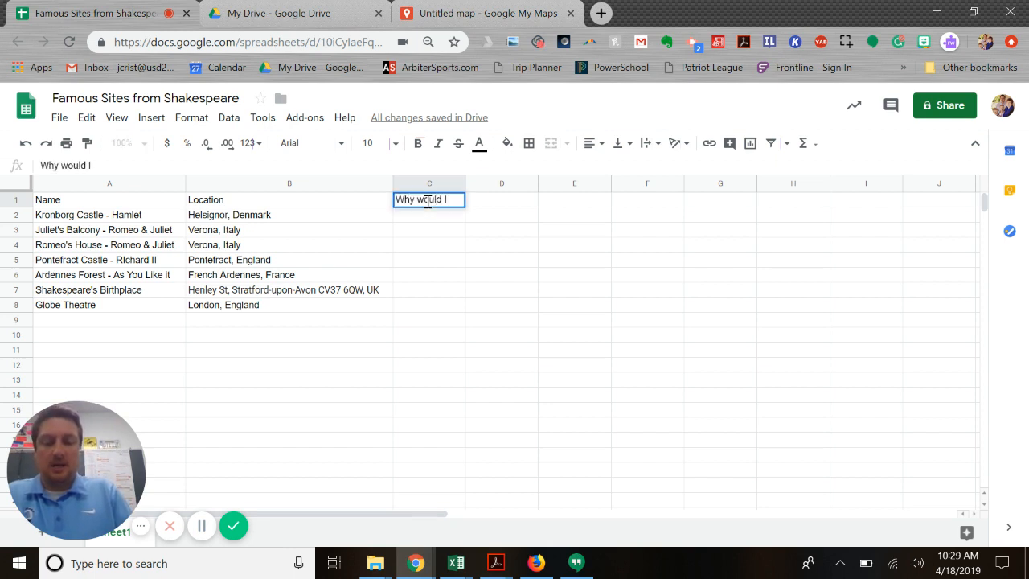
type(" want to visit th")
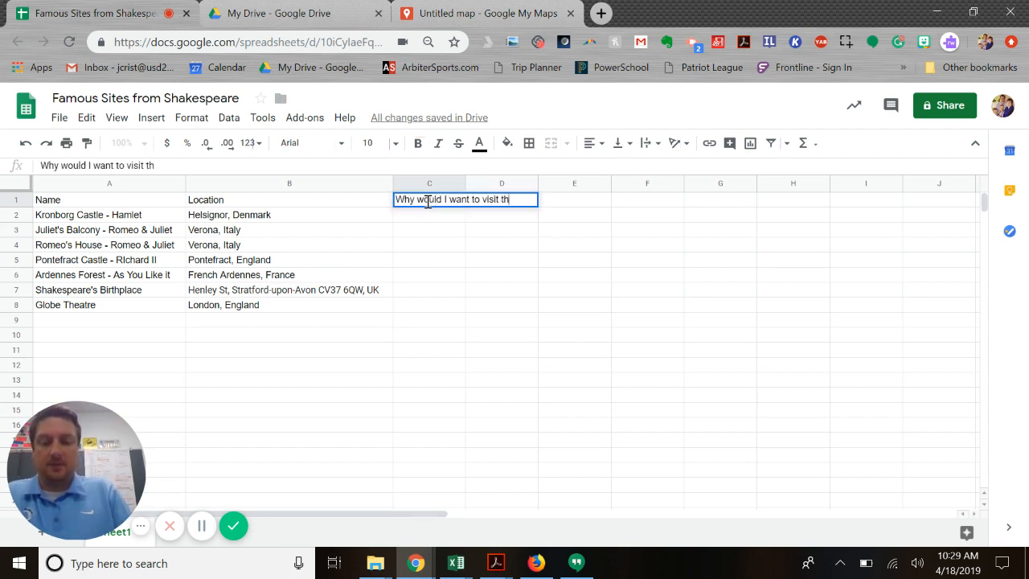
type("is place?")
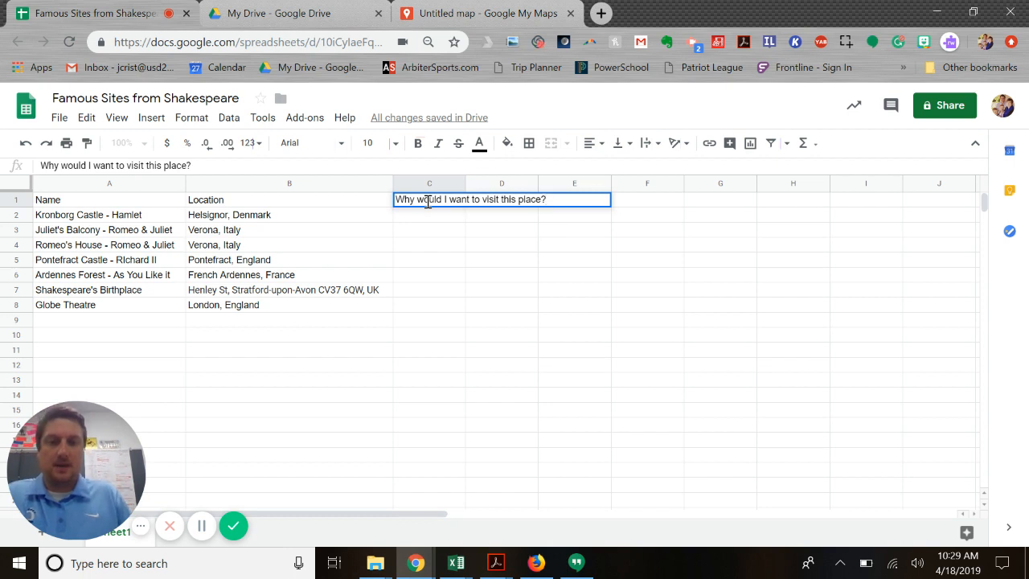
key("Return")
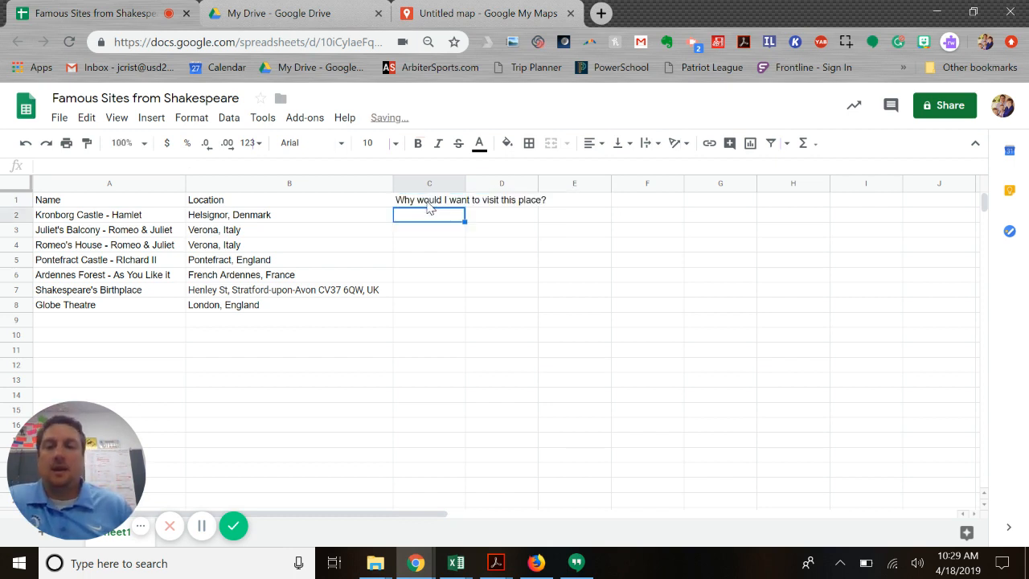
Step: Enter "Many of Shakespears most famous works were portrayed here live" in C8 for the Globe Theatre
key("Down")
key("Down")
key("Down")
key("Down")
key("Down")
key("Down")
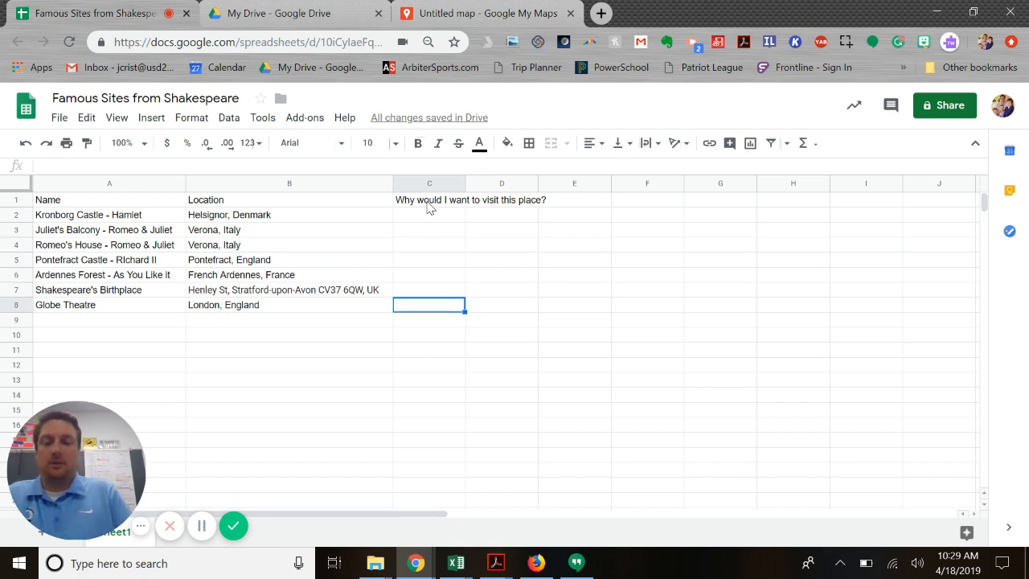
type("S")
type("any ")
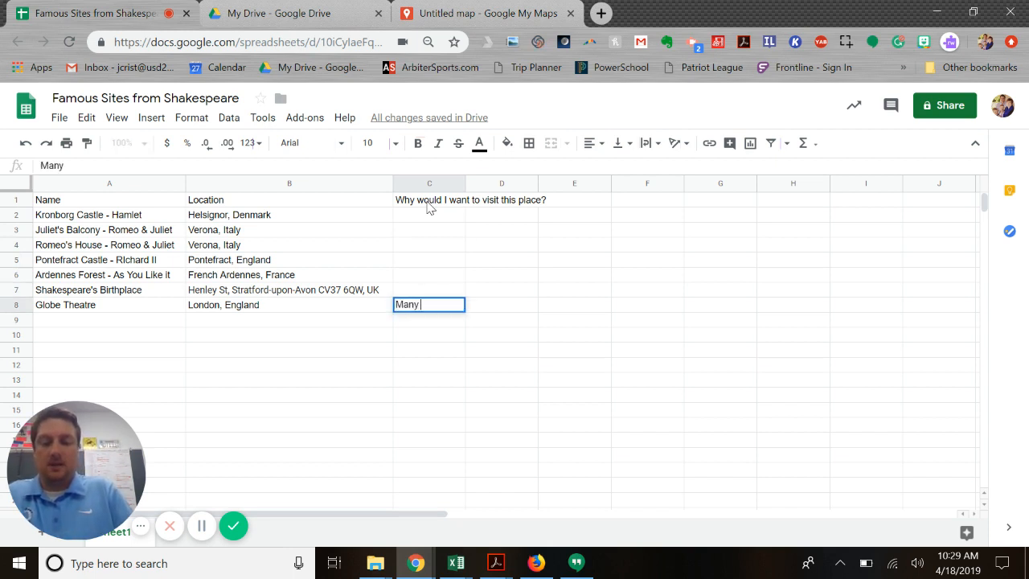
type("of Shakespr")
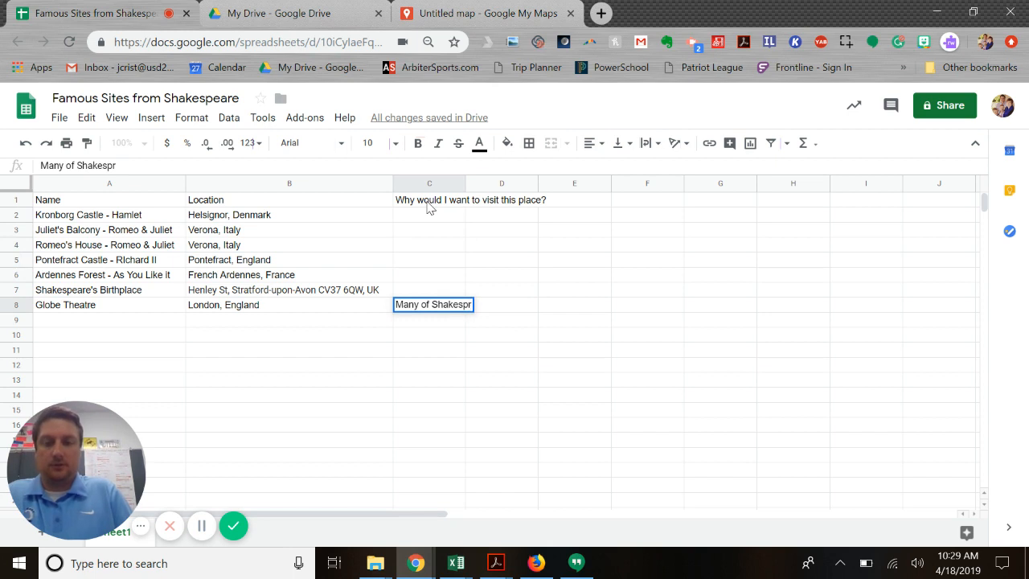
key("BackSpace")
type("ears most")
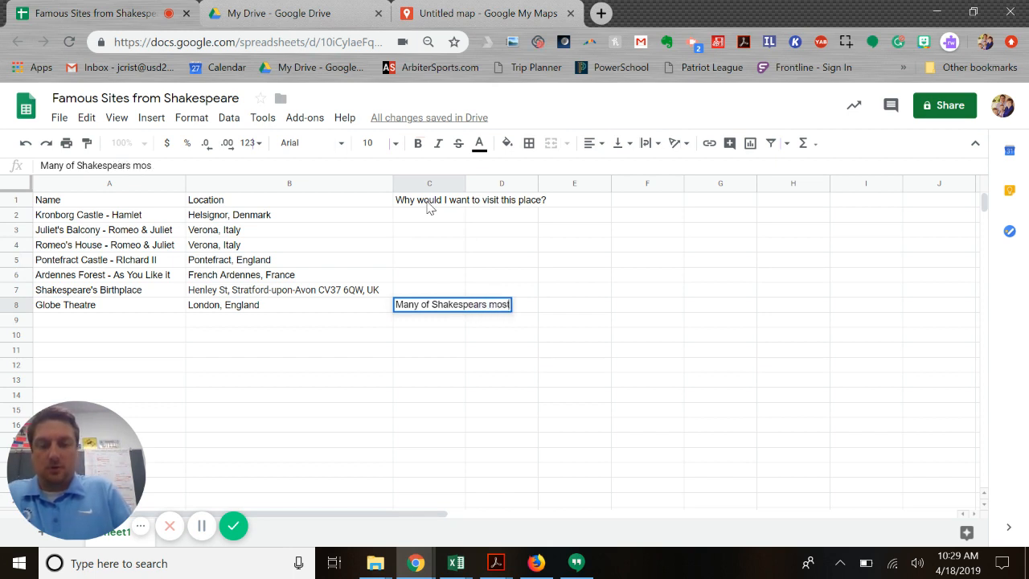
type(" famous wor")
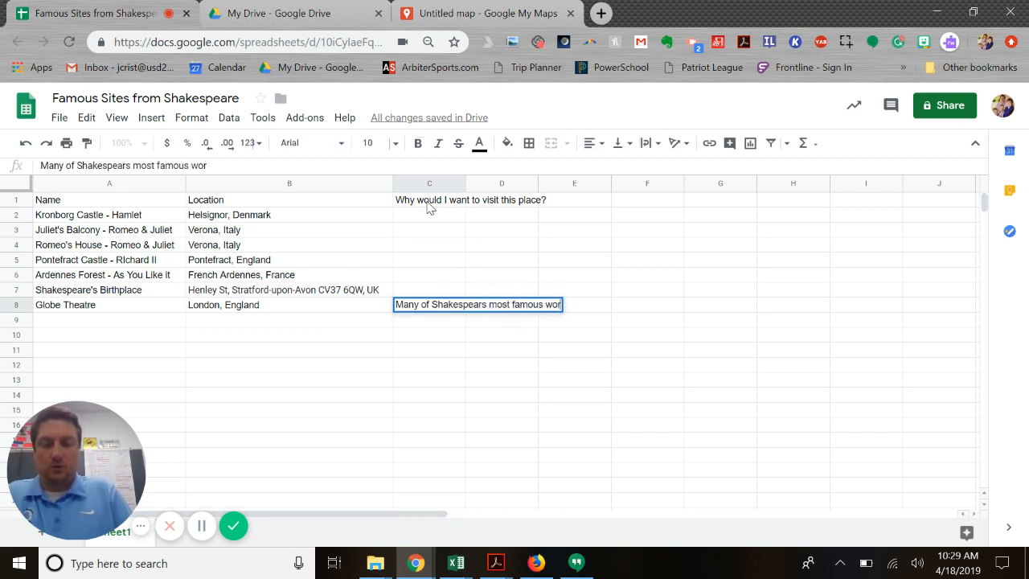
type("ks")
type(" we")
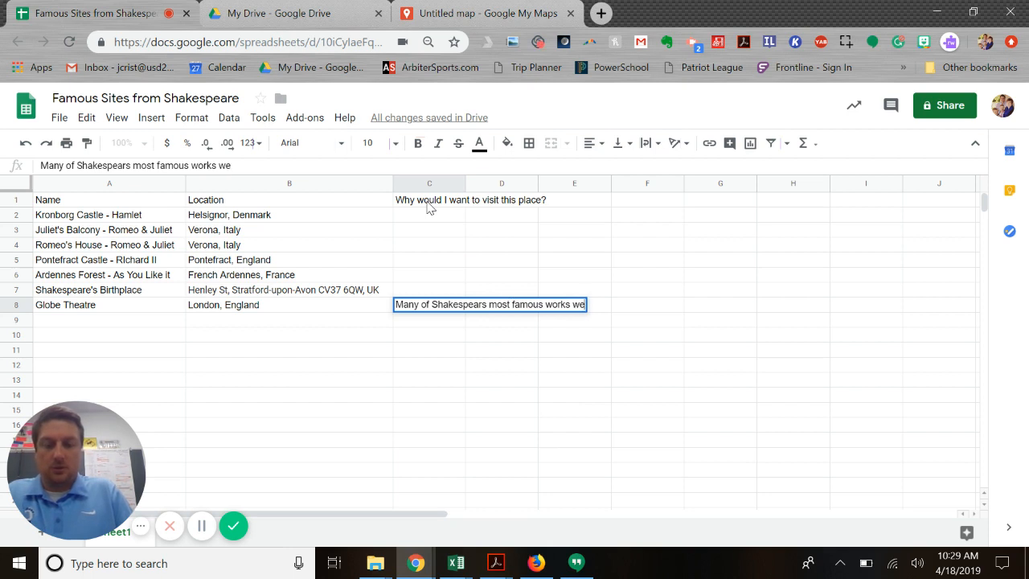
type("re po")
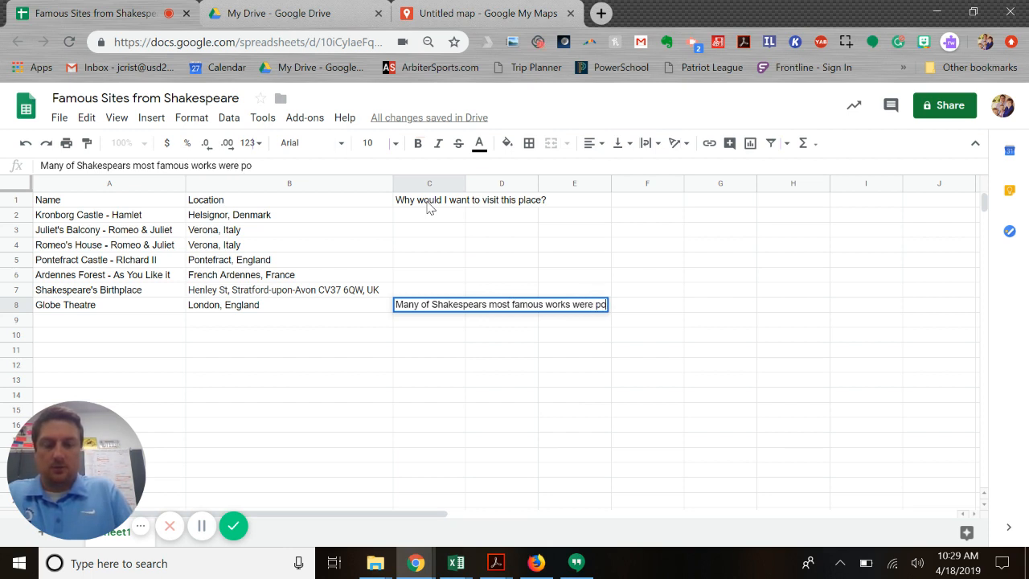
type("rtrayed here live")
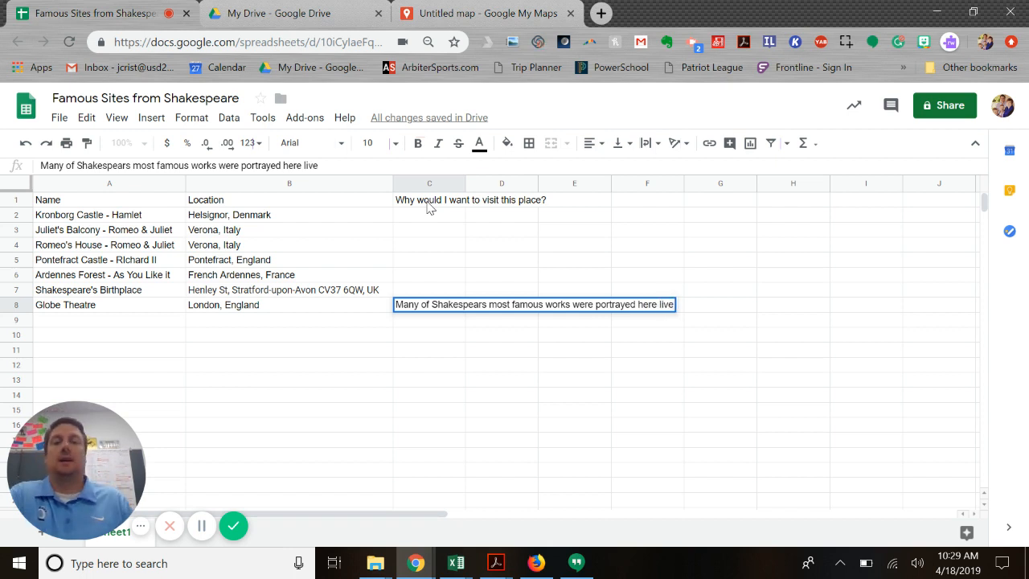
key("Return")
Step: Auto-fit column C to the width of its header text
left_click(455, 260)
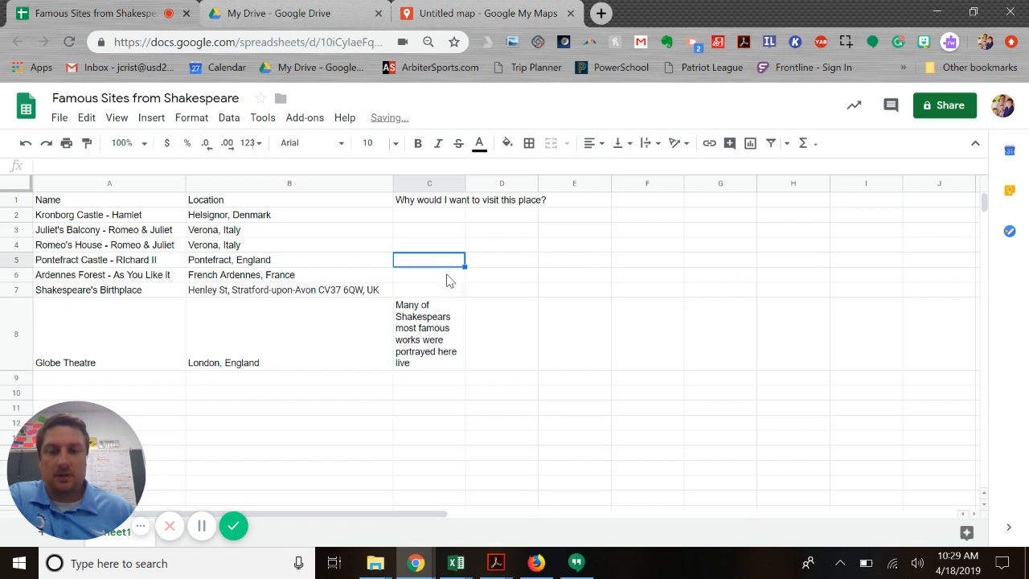
left_click(429, 336)
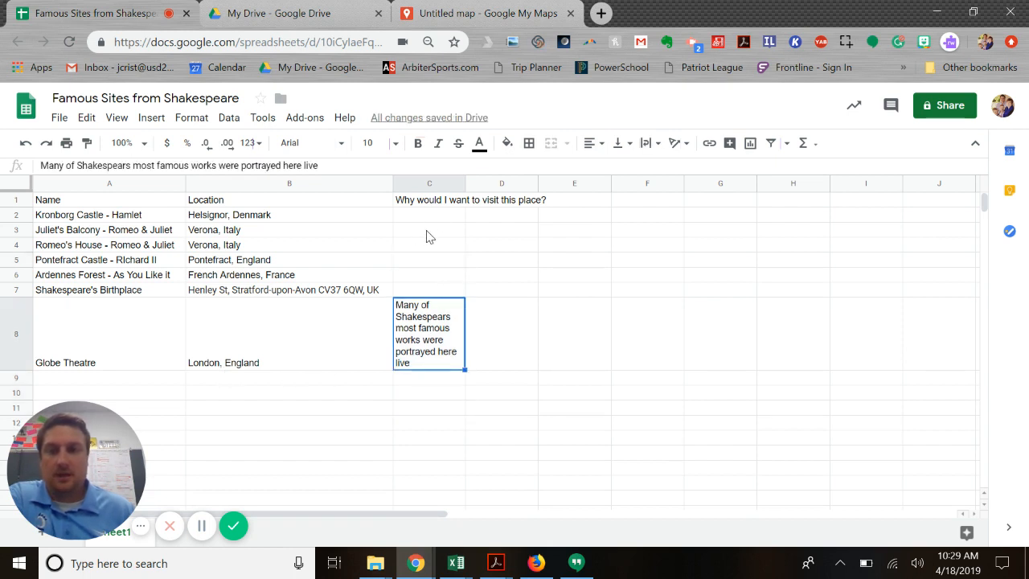
left_click(429, 202)
left_click(434, 337)
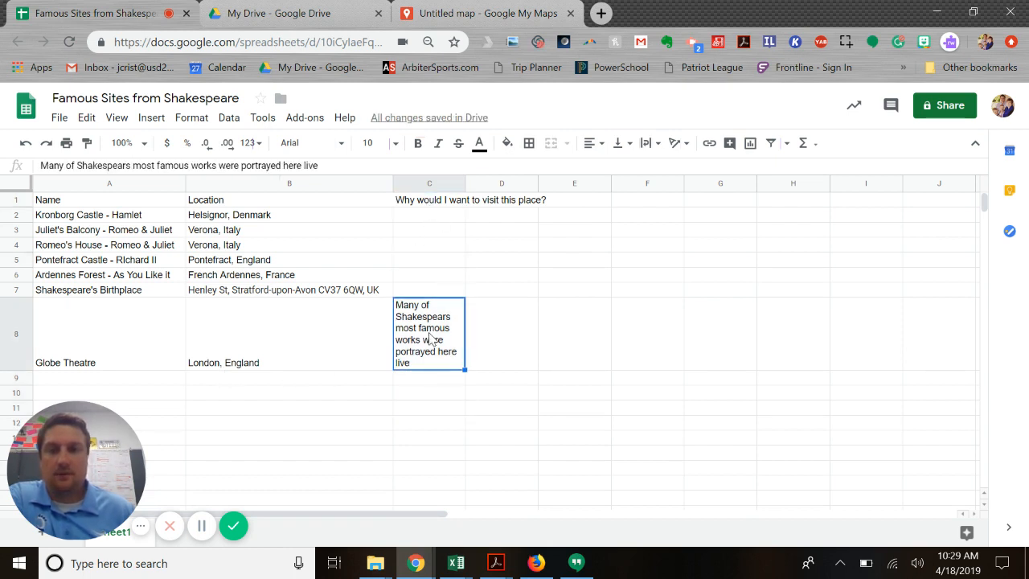
left_click(426, 202)
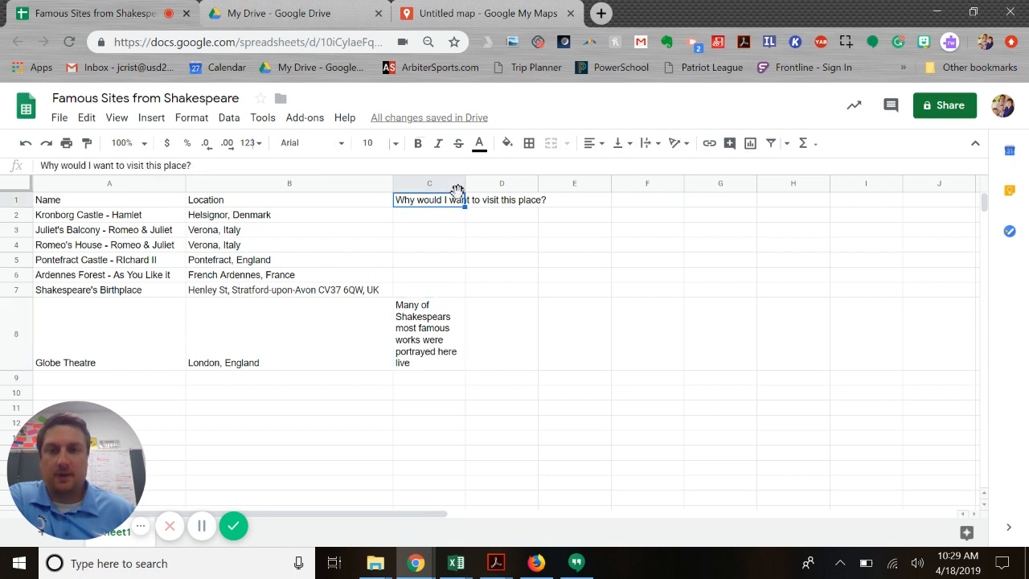
double_click(463, 184)
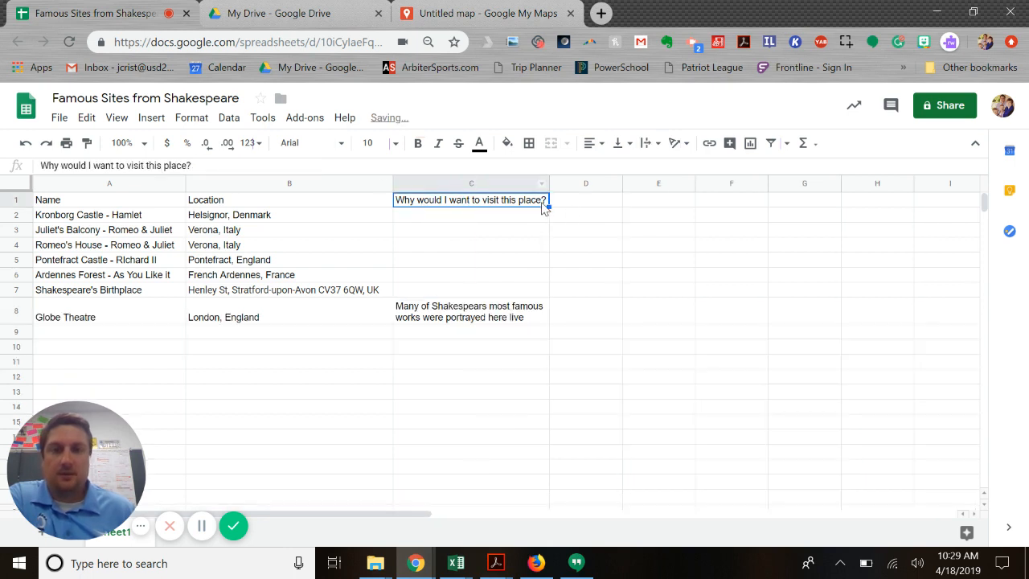
Step: Set the text wrapping of the Globe Theatre description in C8 to Overflow
left_click(462, 316)
left_click(193, 118)
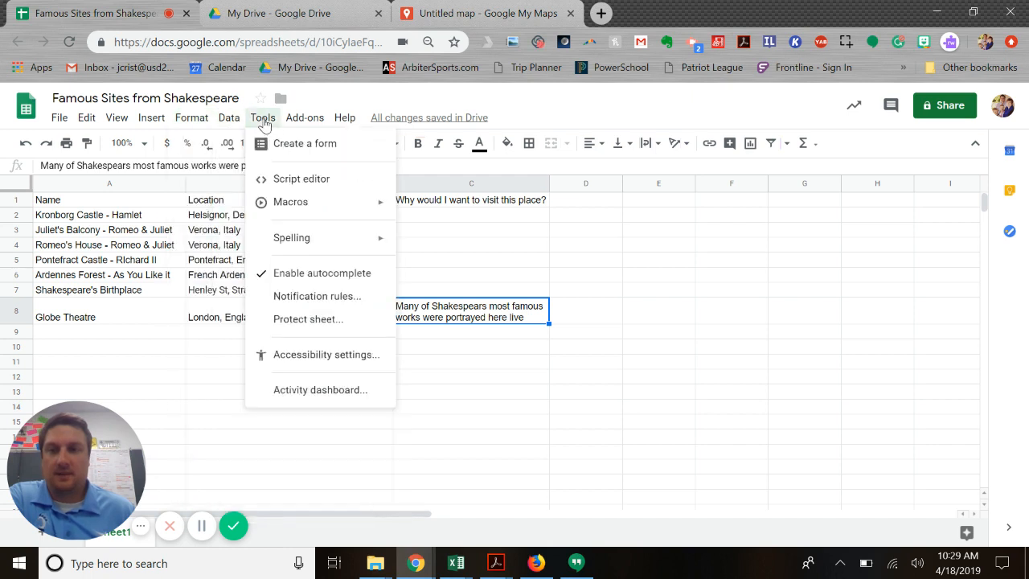
mouse_move(225, 120)
mouse_move(191, 119)
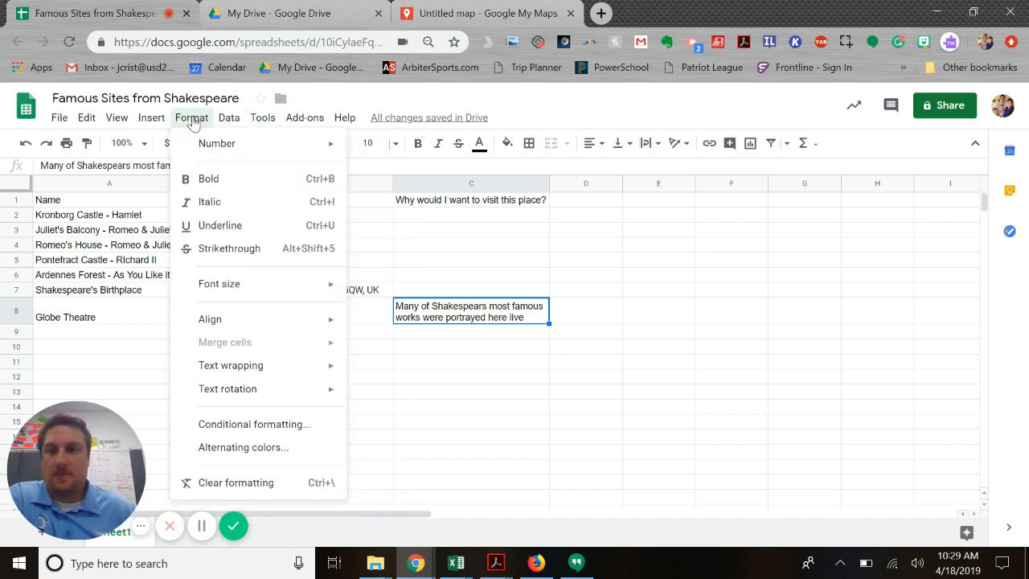
mouse_move(265, 365)
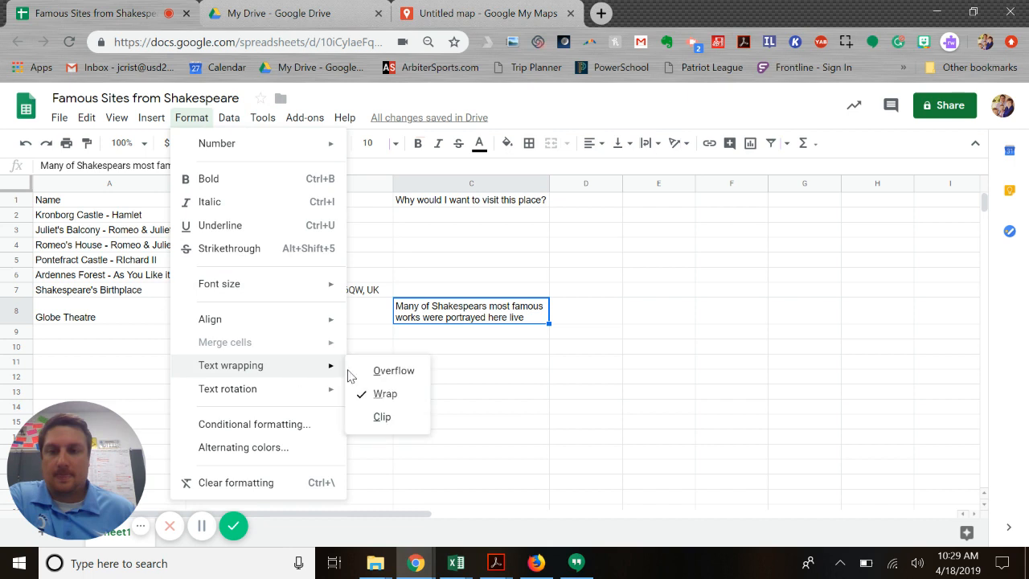
left_click(386, 371)
left_click(475, 380)
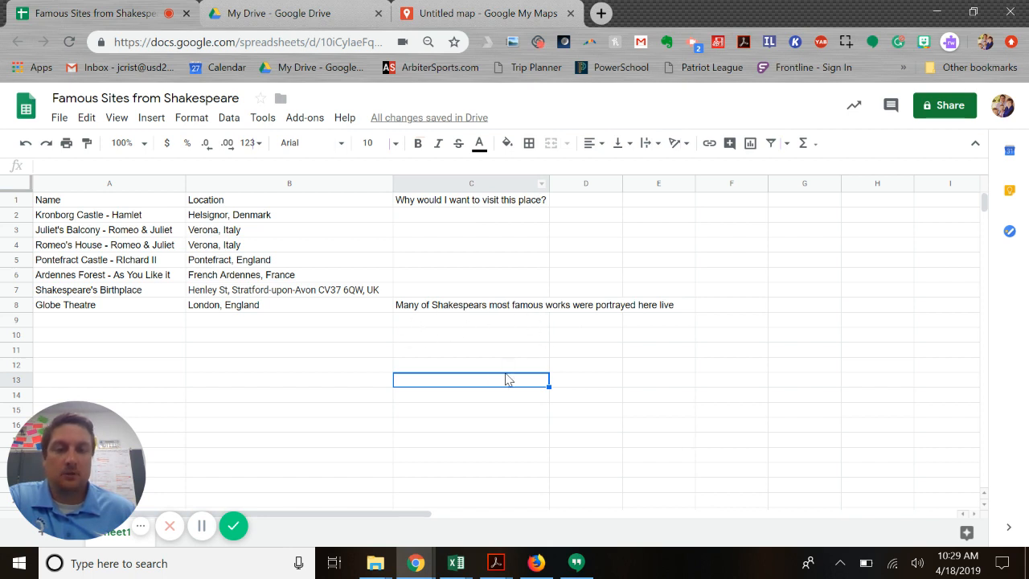
Step: Set the text wrapping of the Globe Theatre description in C8 to Wrap
left_click(430, 306)
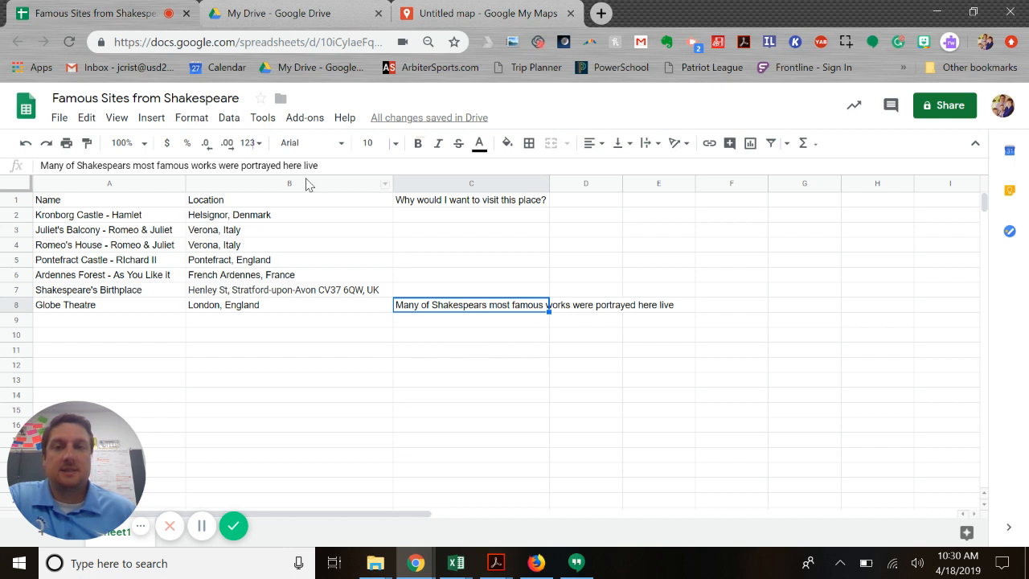
left_click(189, 118)
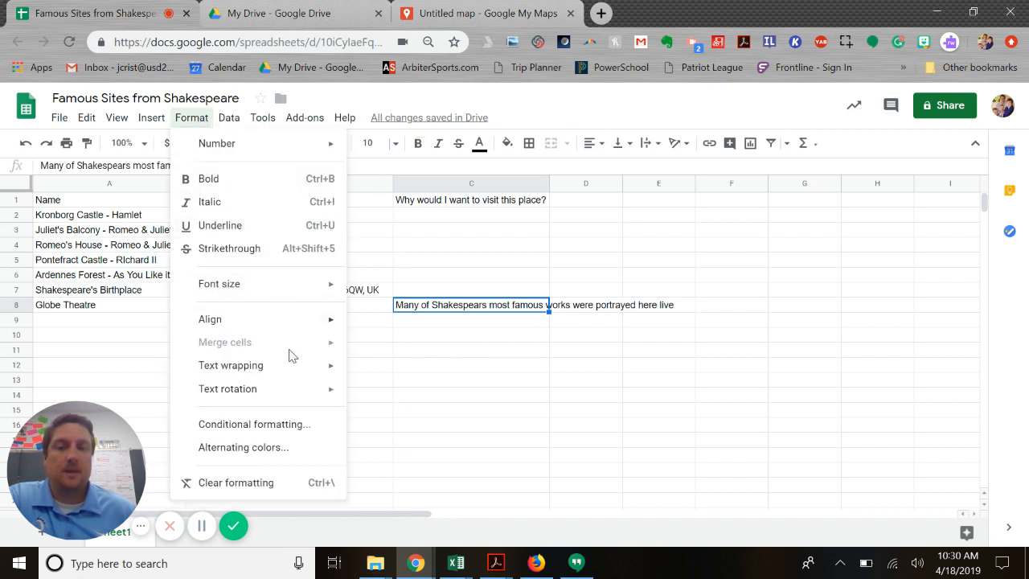
mouse_move(313, 372)
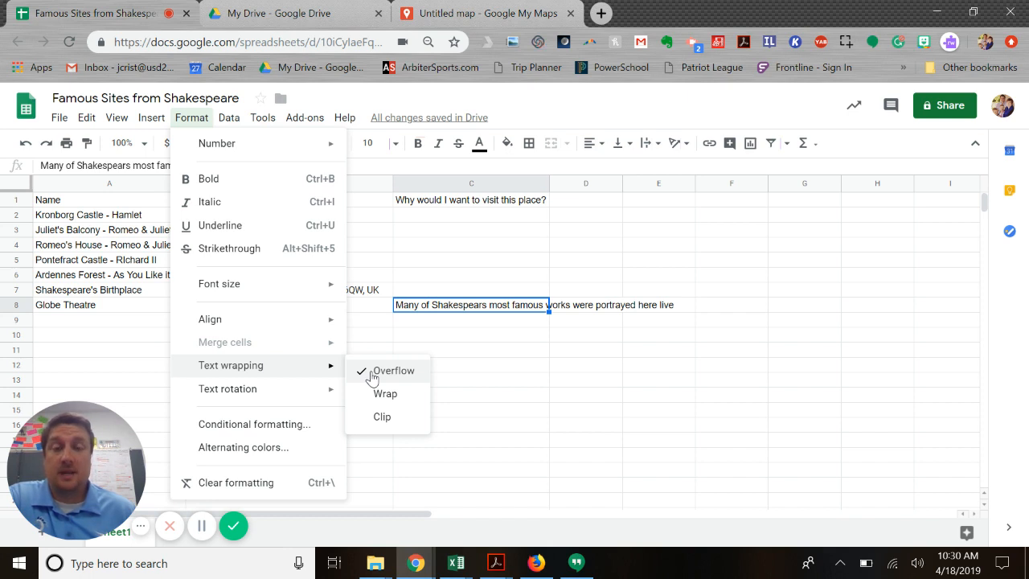
left_click(384, 393)
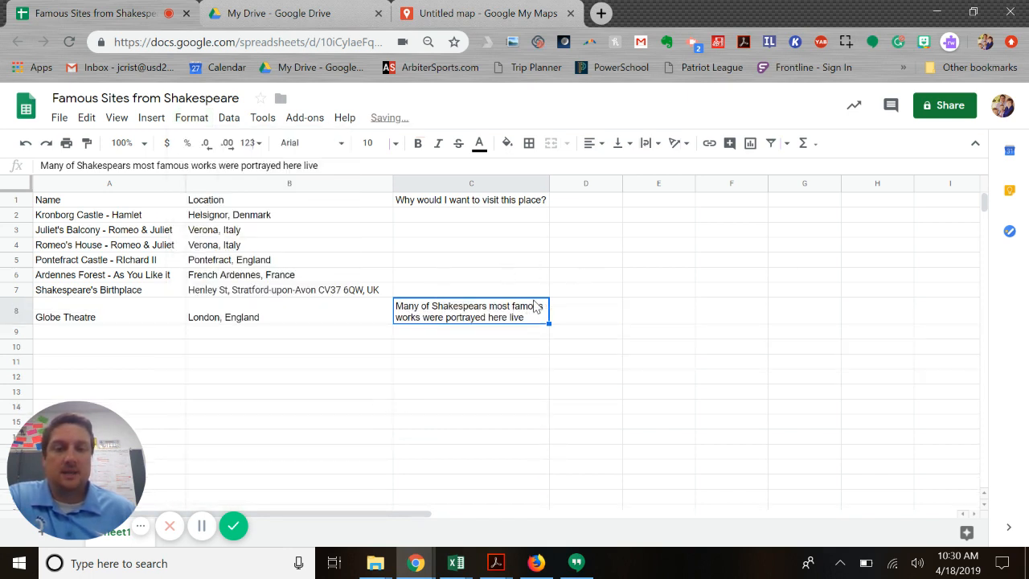
left_click(494, 346)
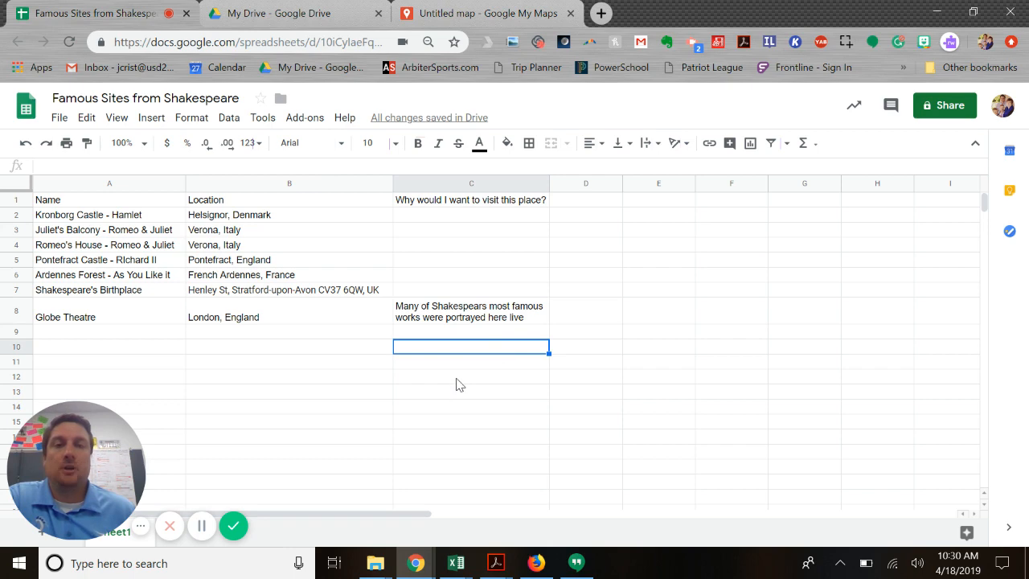
left_click(442, 319)
Step: Switch to the untitled map in My Maps and import the recent Google Drive spreadsheet "Famous Sites from Shakespeare" into its layer
left_click_drag(442, 15, 329, 24)
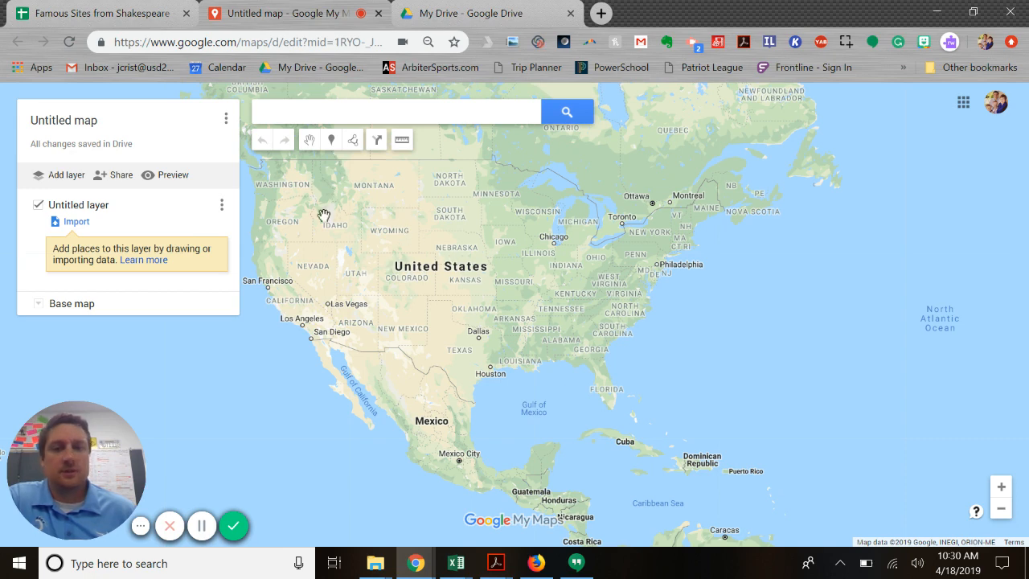
left_click(77, 225)
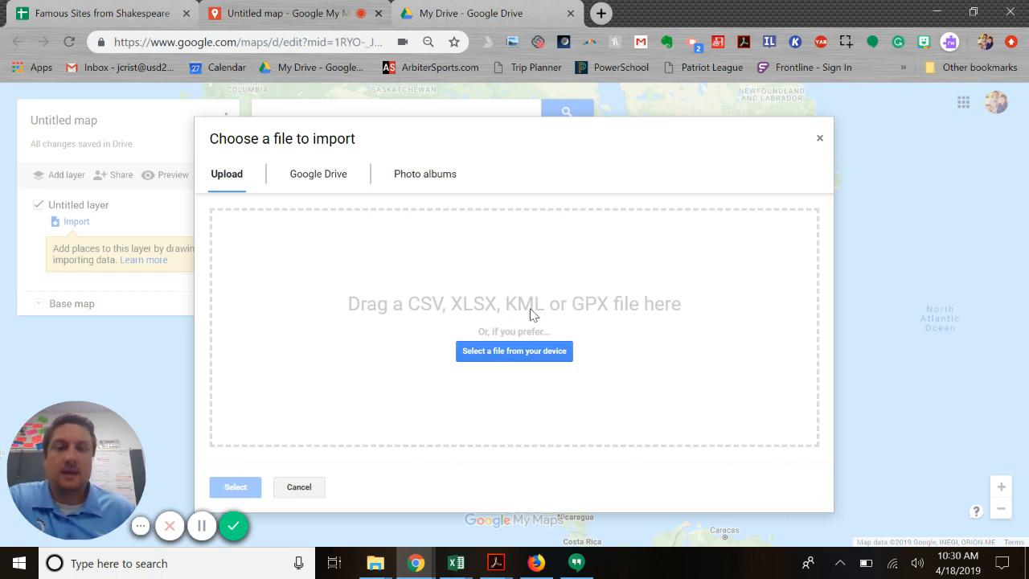
left_click(328, 179)
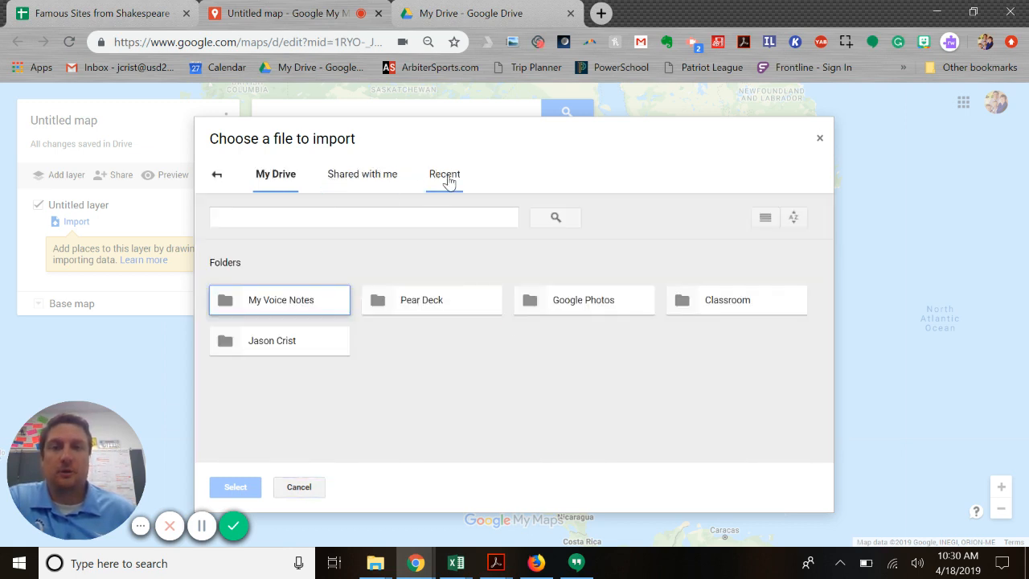
left_click(445, 177)
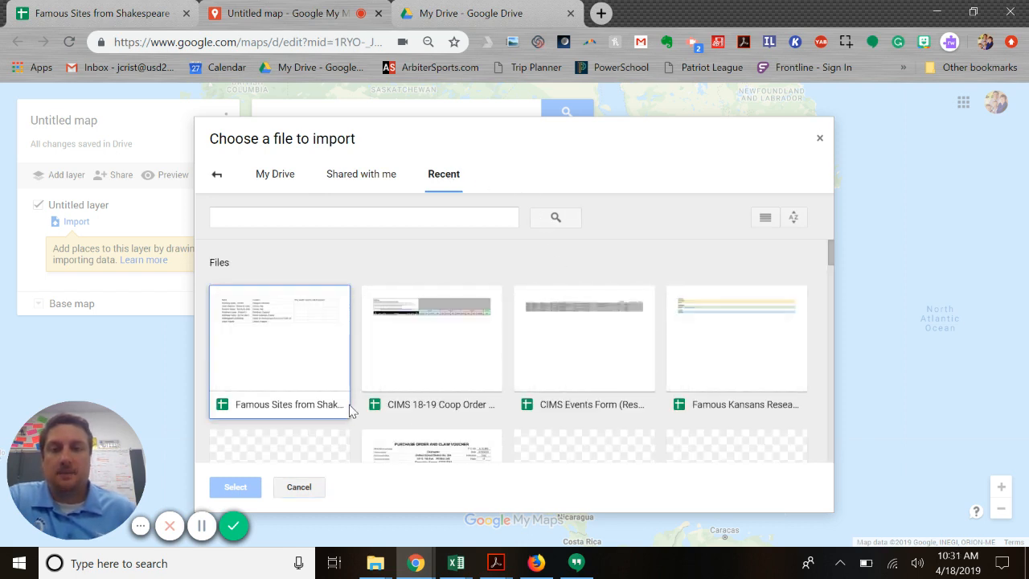
left_click(276, 357)
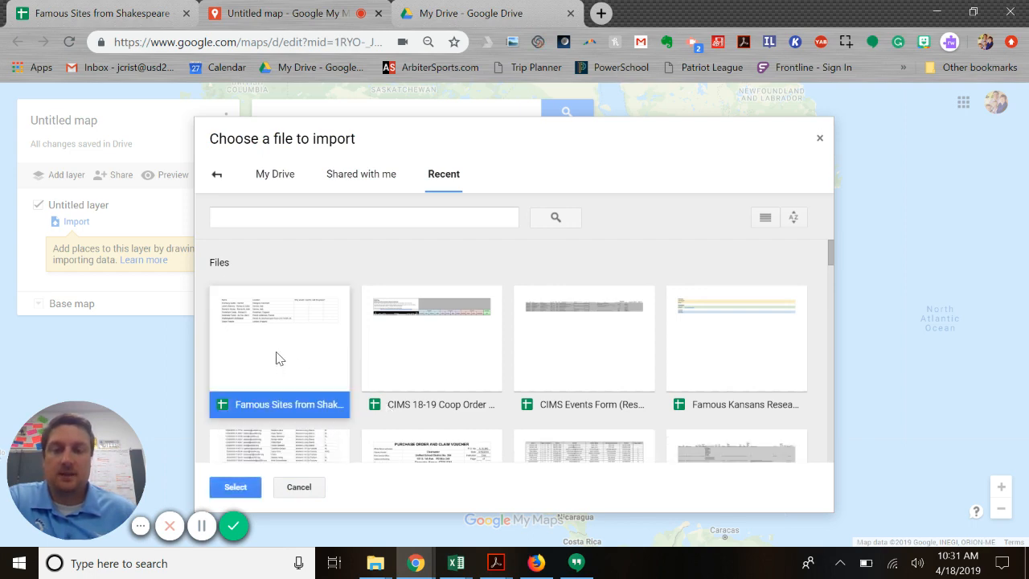
double_click(275, 357)
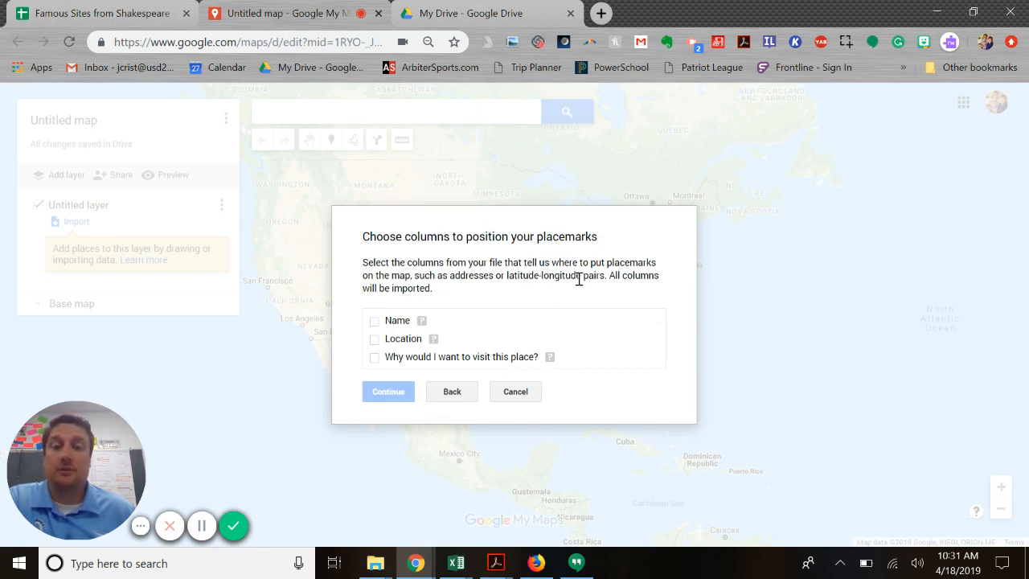
Step: Position the placemarks by the Location column, title the markers by the Name column, and finish the import, dismissing the Trash notice
left_click(375, 340)
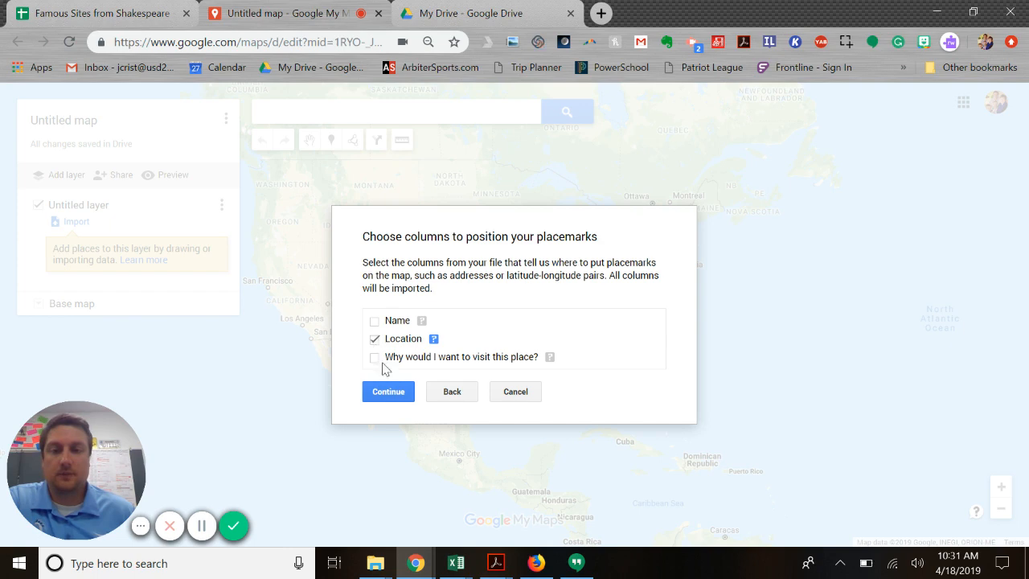
left_click(389, 394)
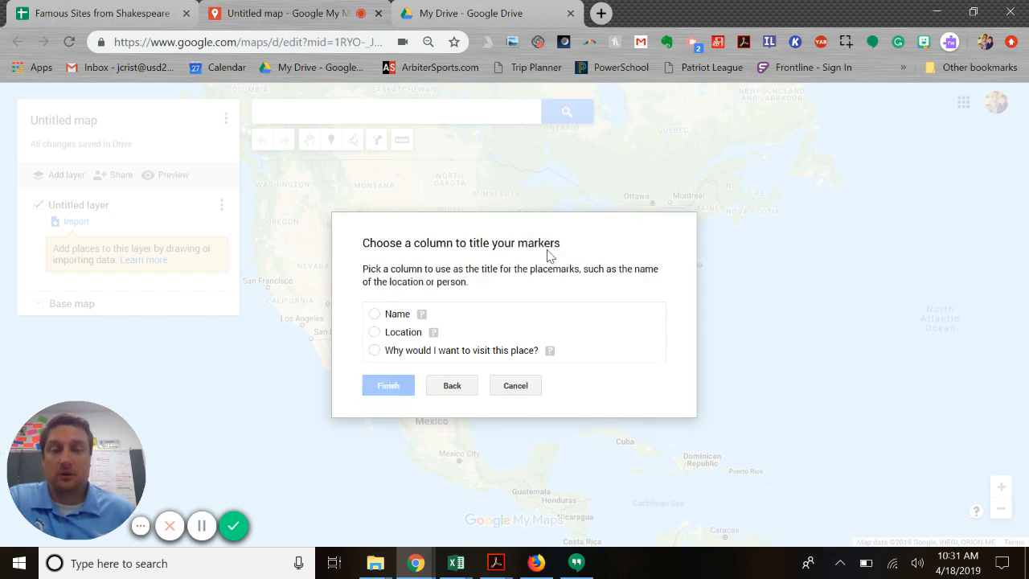
left_click(375, 315)
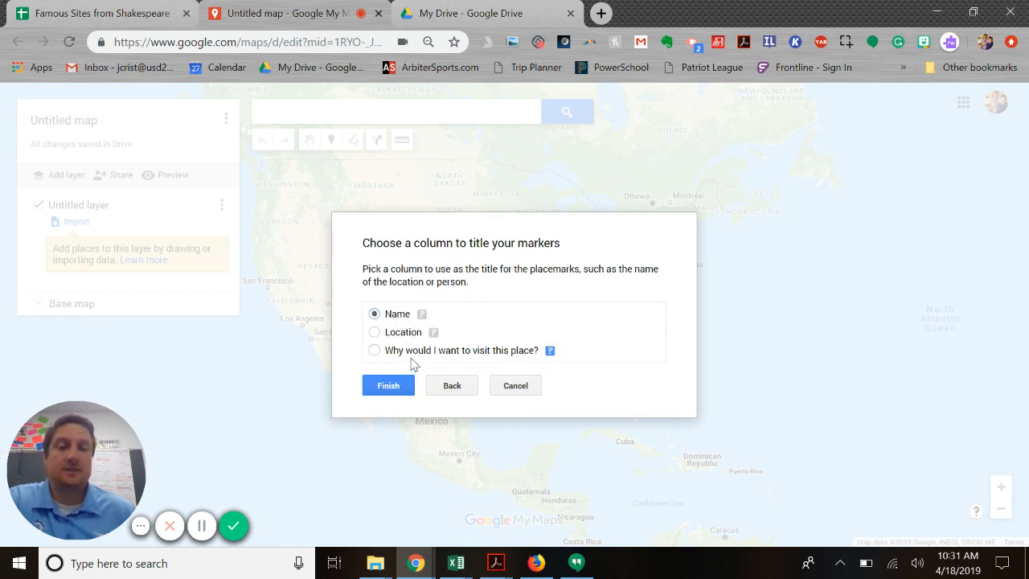
left_click(395, 389)
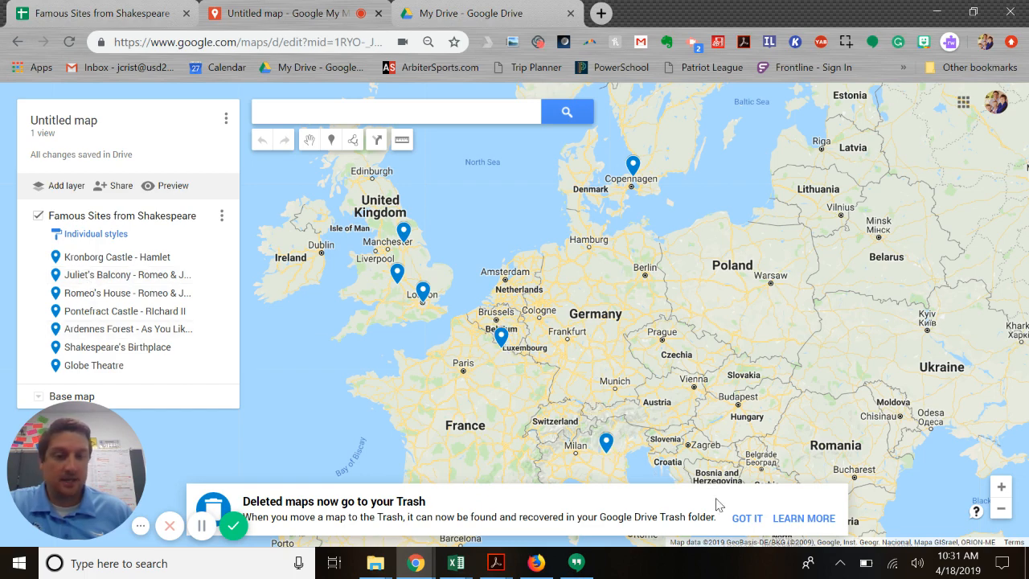
left_click(747, 519)
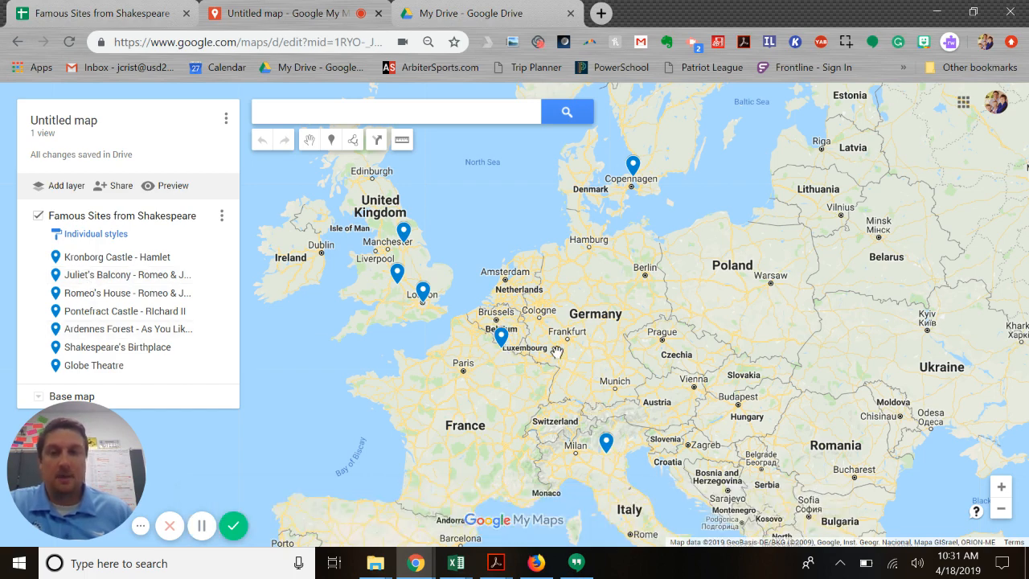
Step: Title the map "Shakespeare's Locations" and save it
left_click(69, 123)
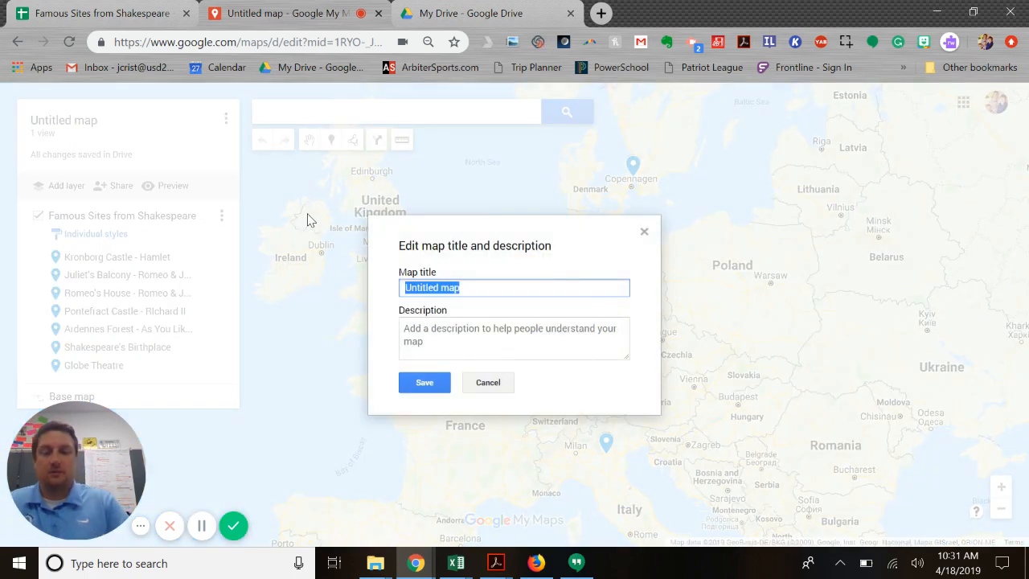
type("Shakespear")
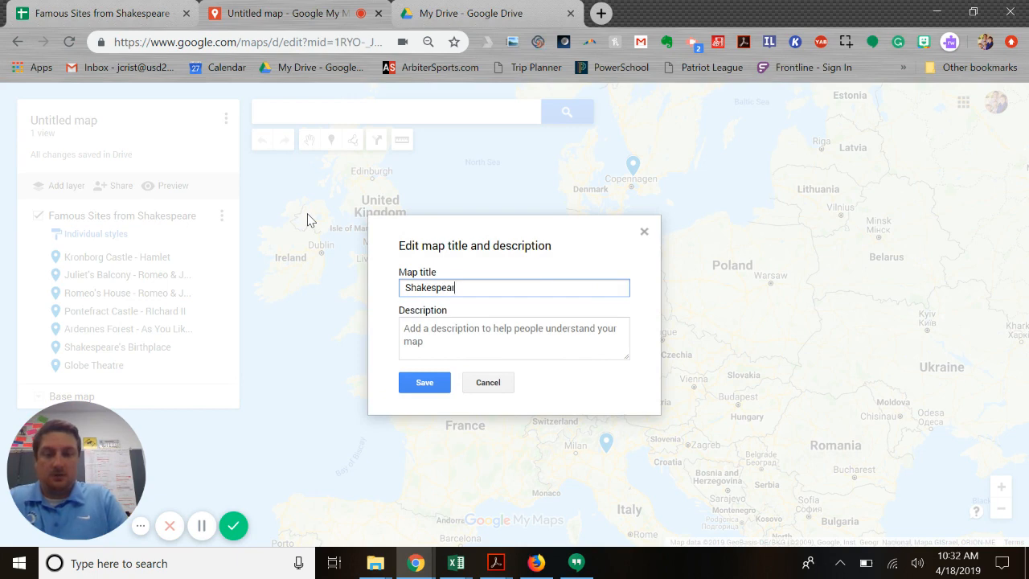
type("'s Locations")
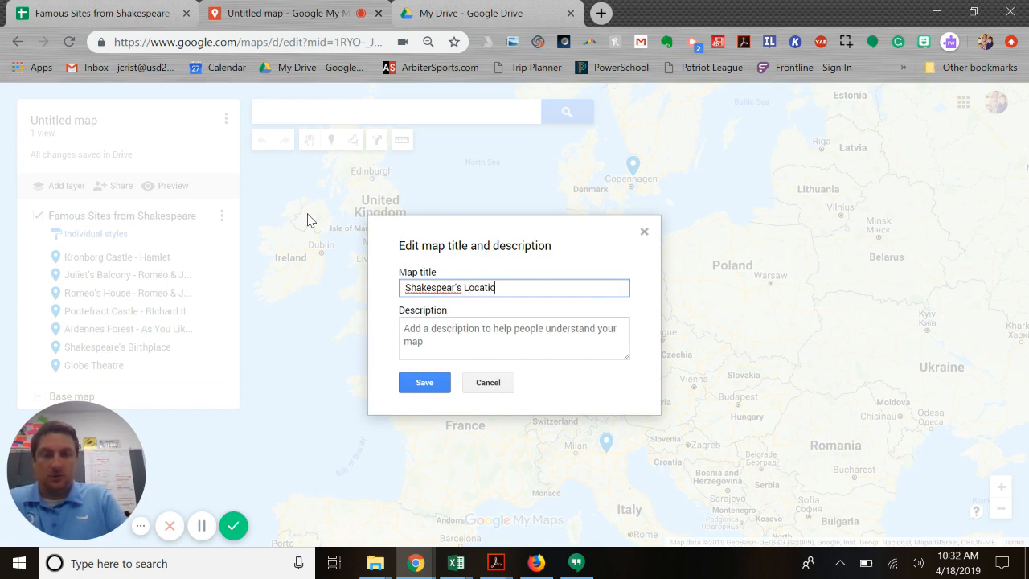
right_click(433, 289)
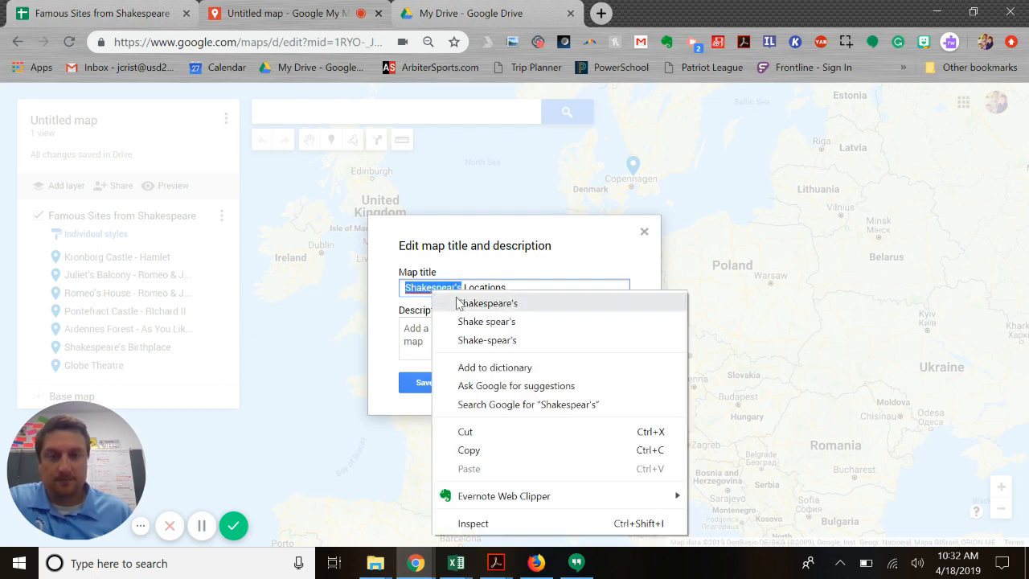
left_click(459, 301)
left_click(425, 384)
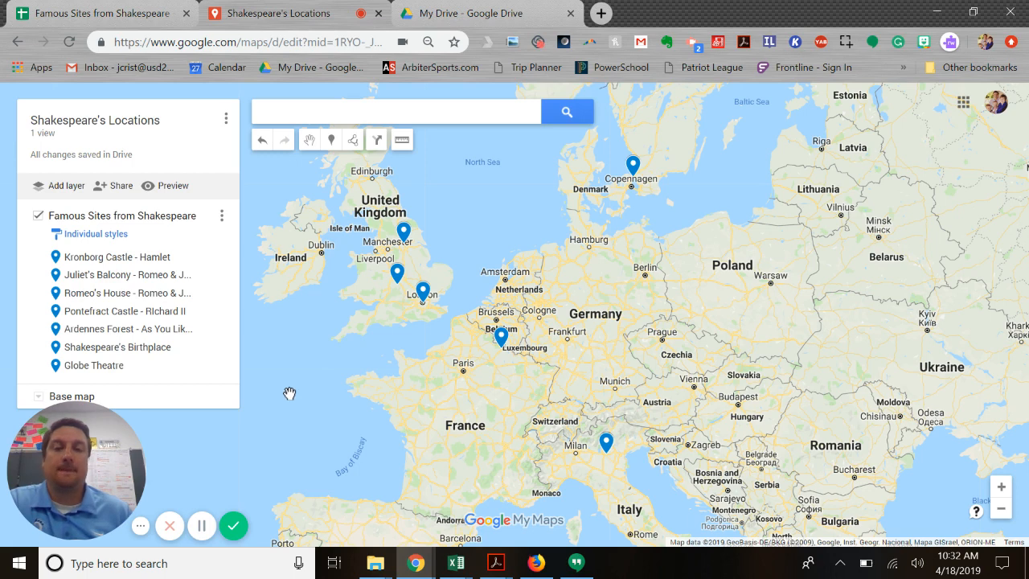
Step: View the details of the Kronborg Castle - Hamlet marker and examine the imported sites across Europe
left_click(97, 262)
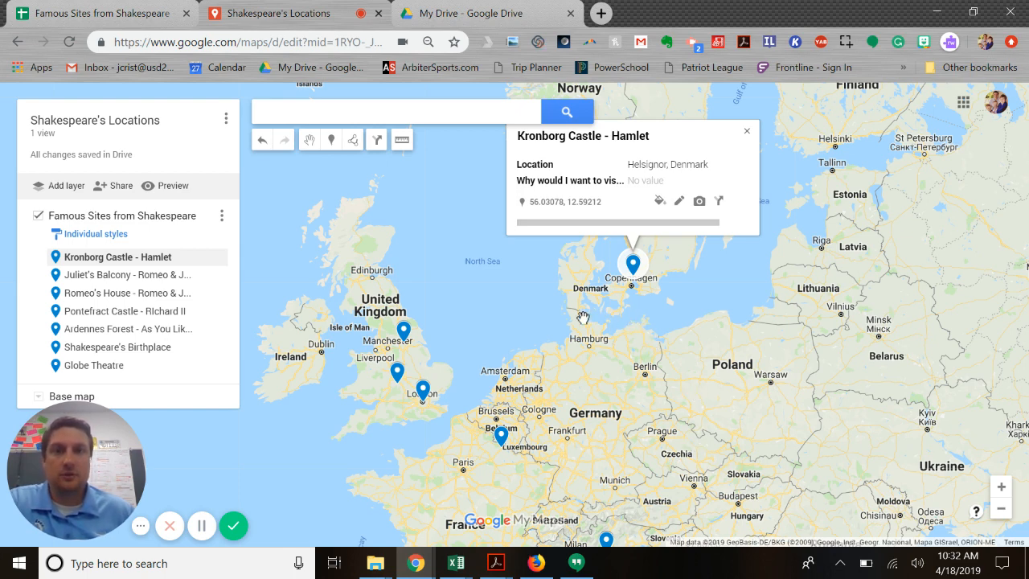
scroll(460, 328, "up", 1)
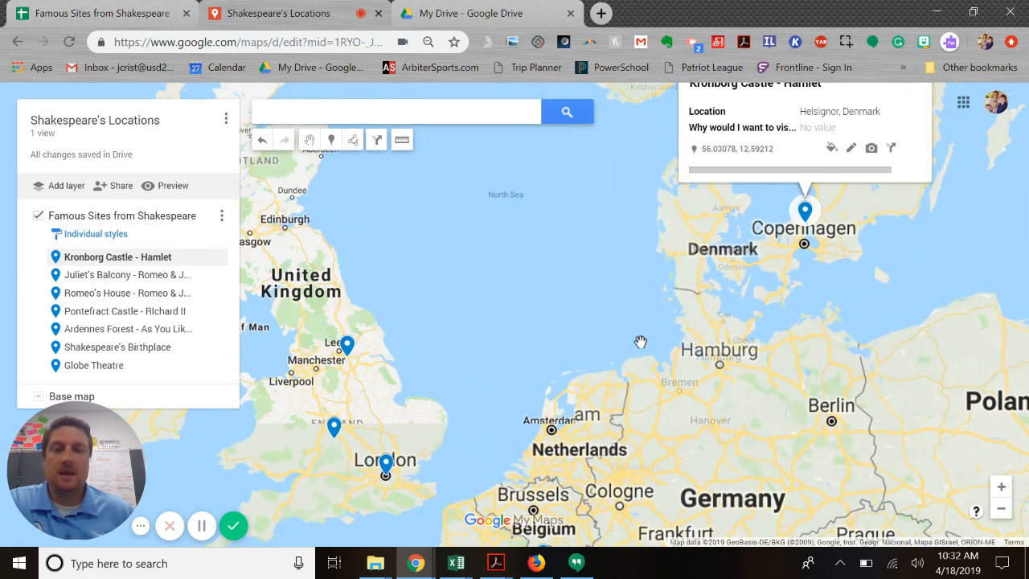
scroll(639, 343, "down", 2)
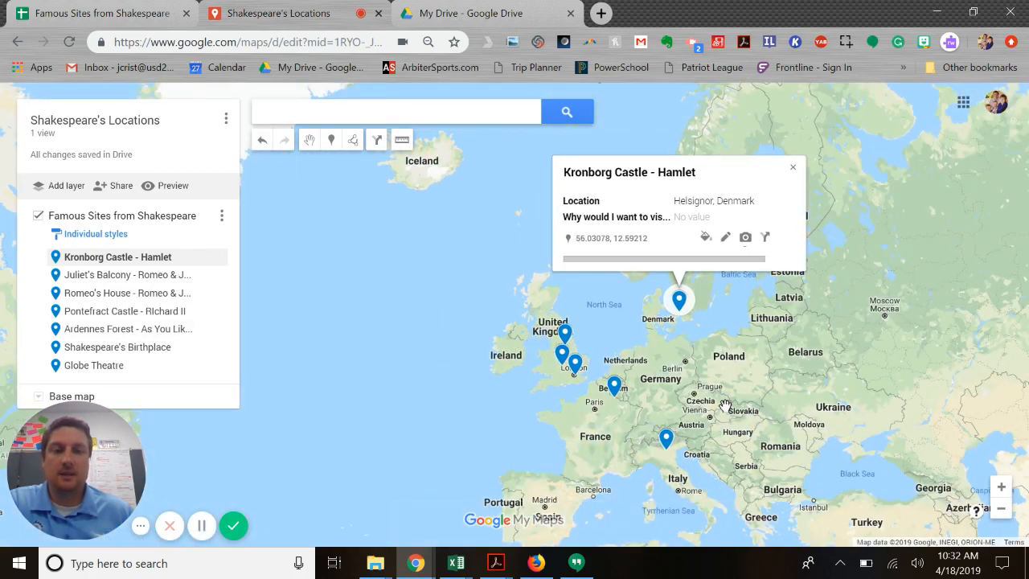
scroll(707, 401, "up", 1)
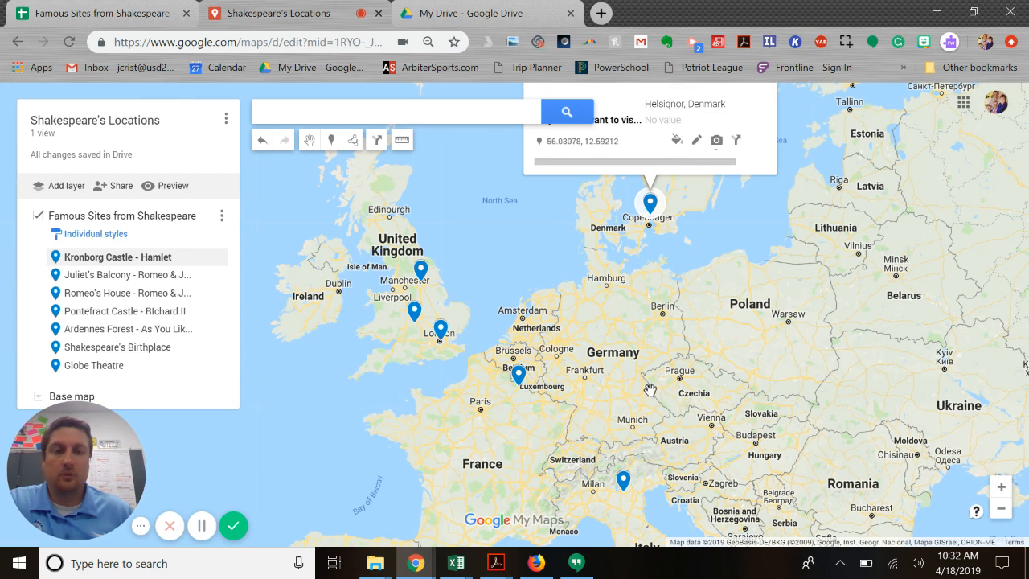
Step: Find Shakespeare & Company in Paris by searching for "shakes", add it to the map, and close its details
left_click(381, 111)
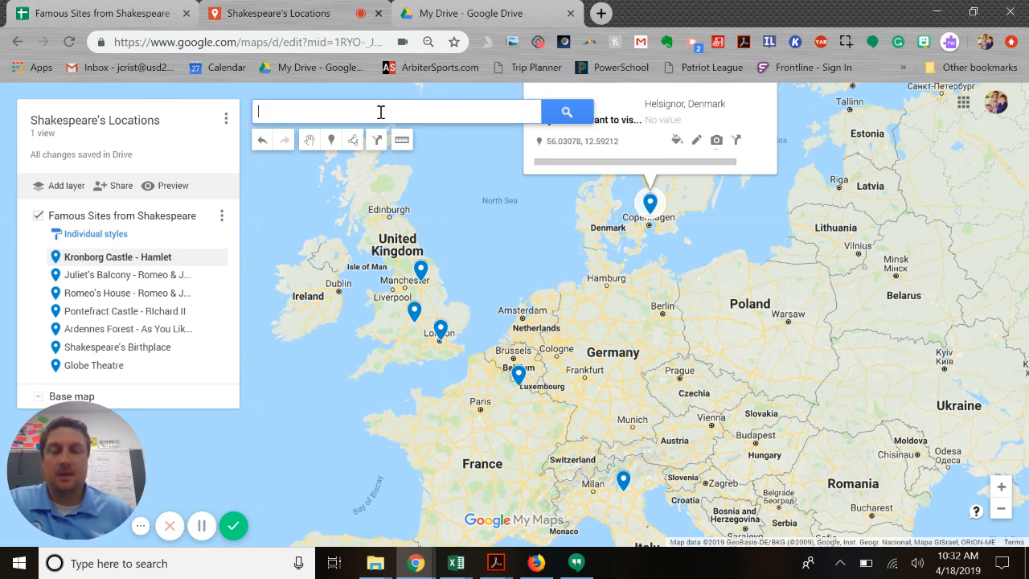
type("sha")
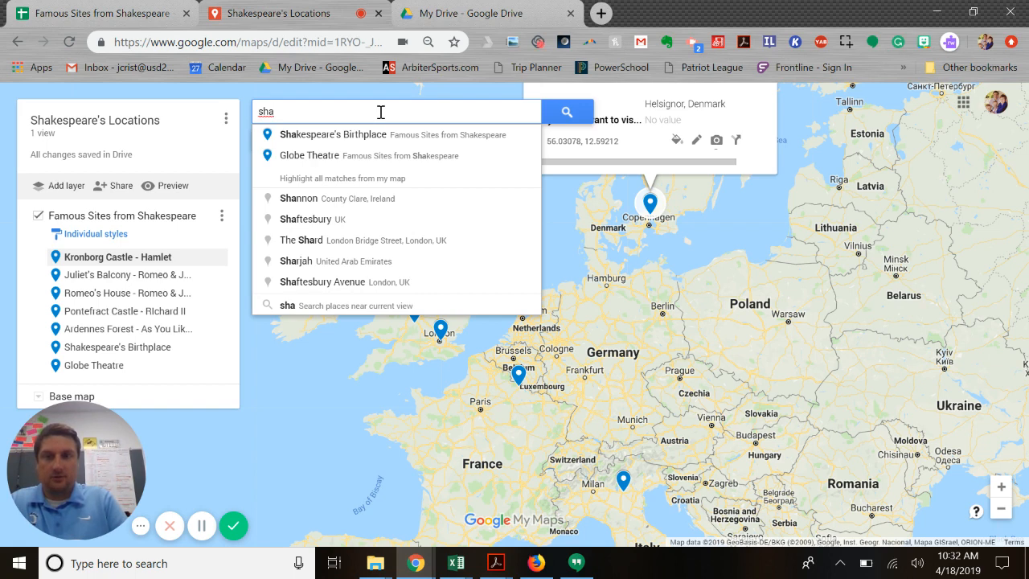
type("kes")
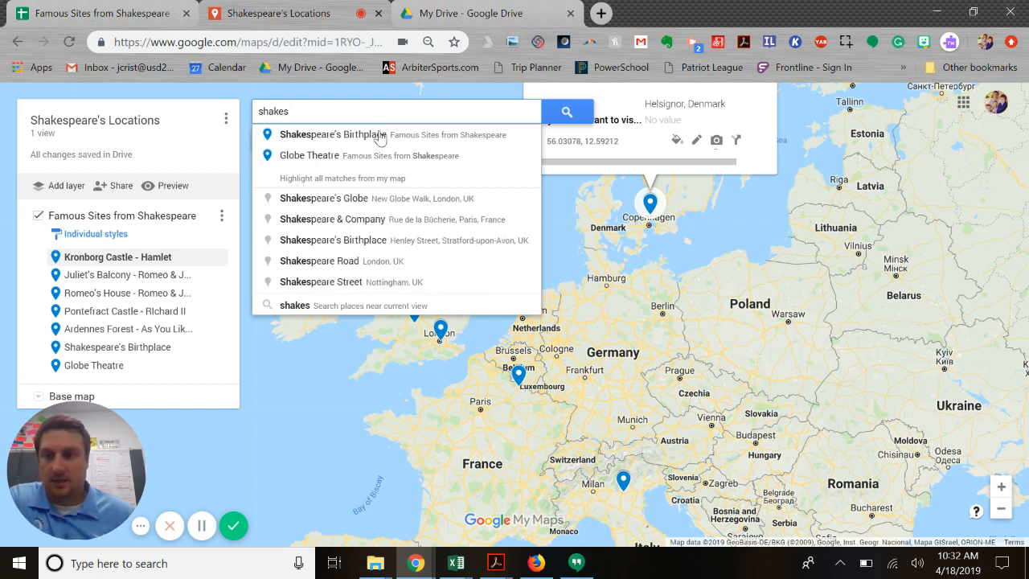
left_click(327, 227)
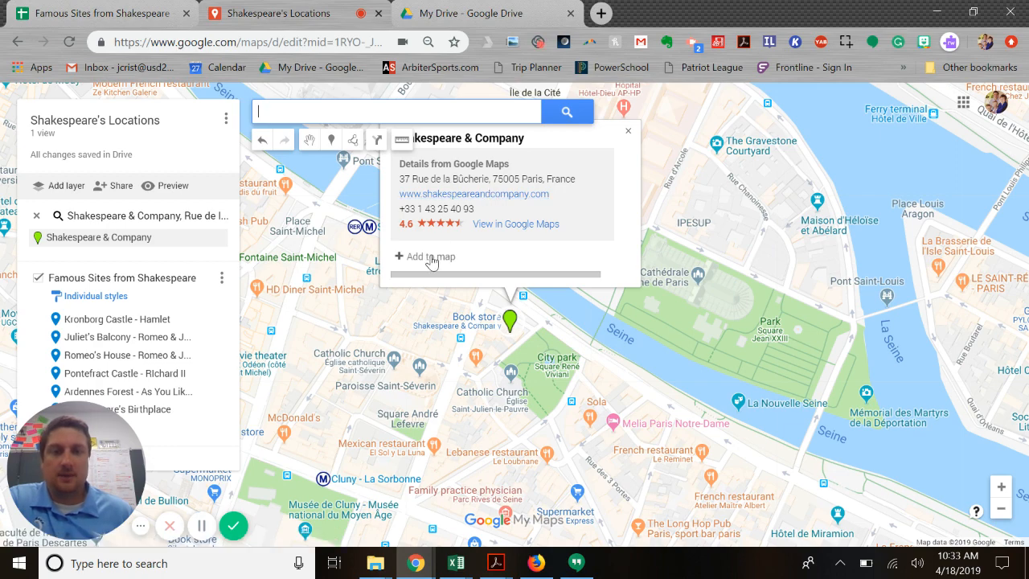
left_click(400, 257)
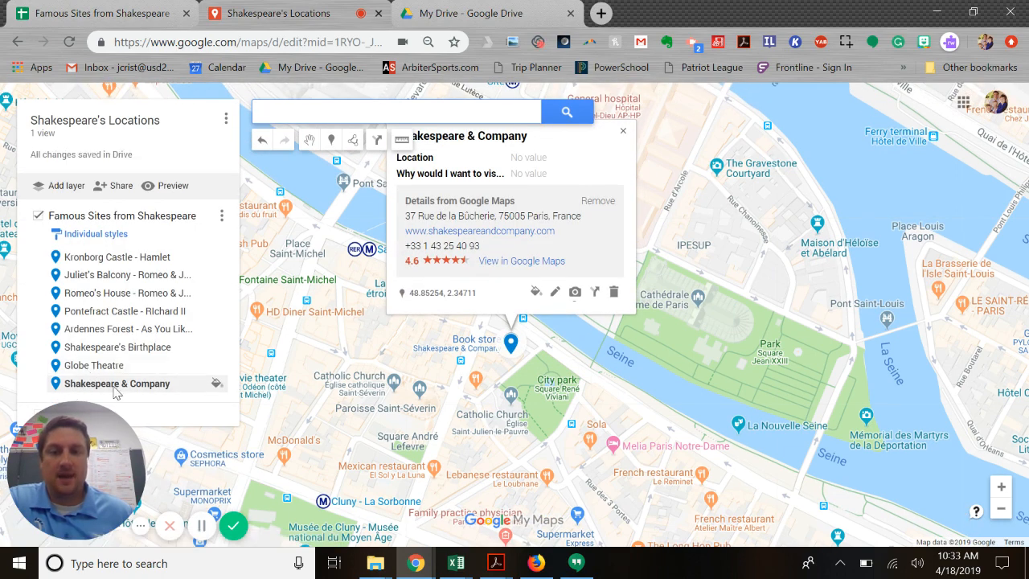
scroll(451, 356, "down", 4)
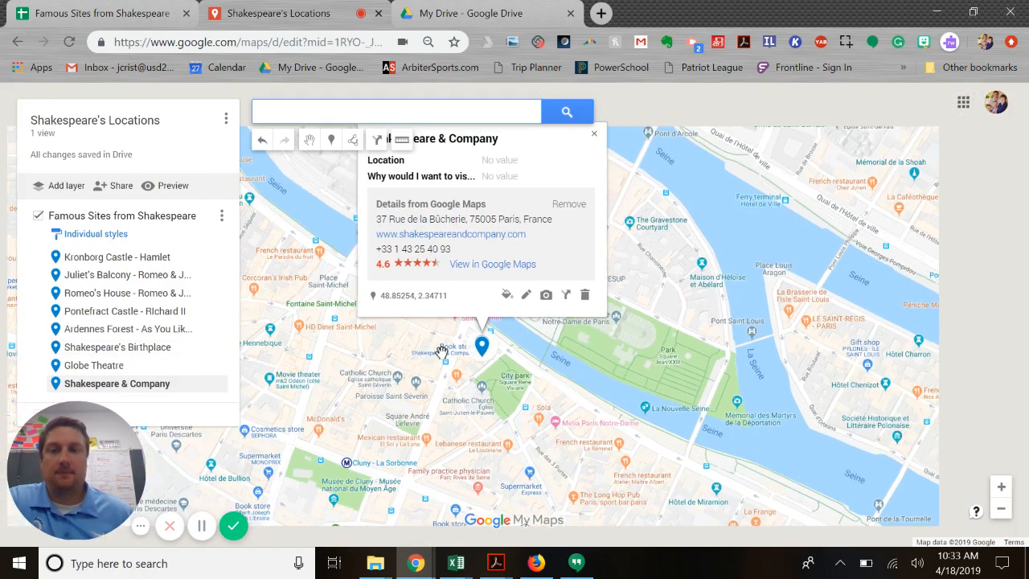
left_click(564, 131)
scroll(396, 356, "down", 4)
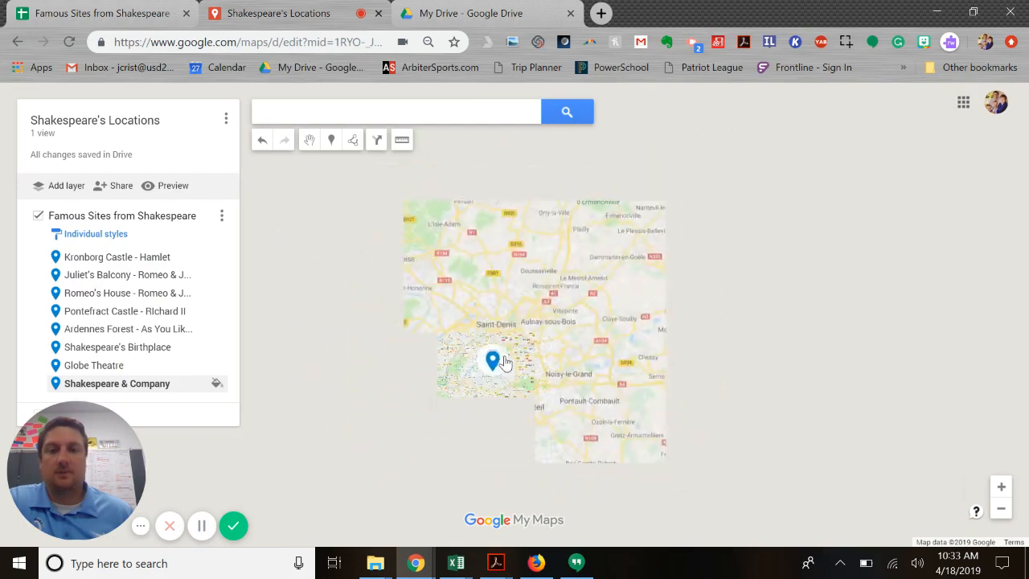
scroll(466, 368, "down", 4)
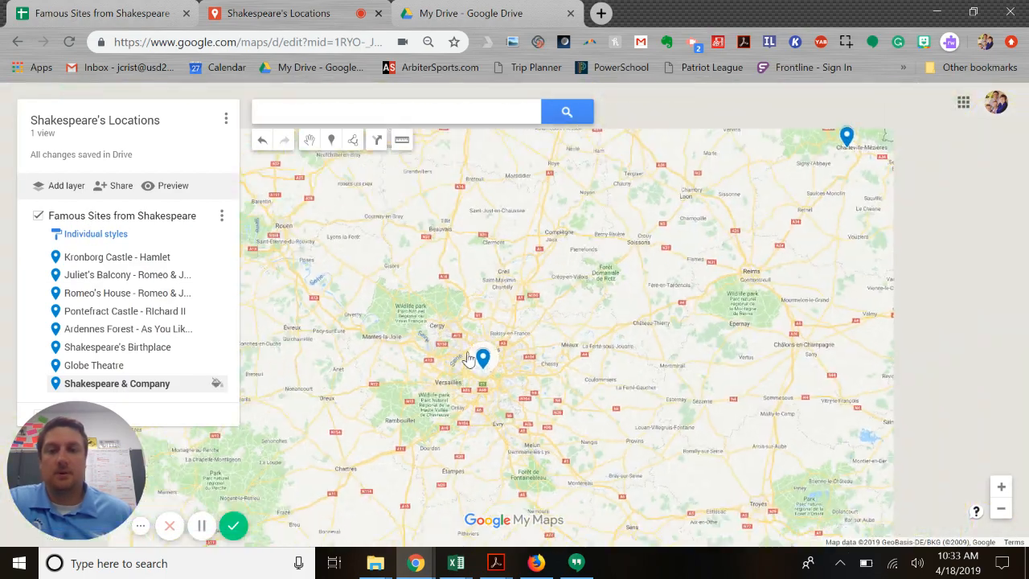
scroll(470, 344, "down", 5)
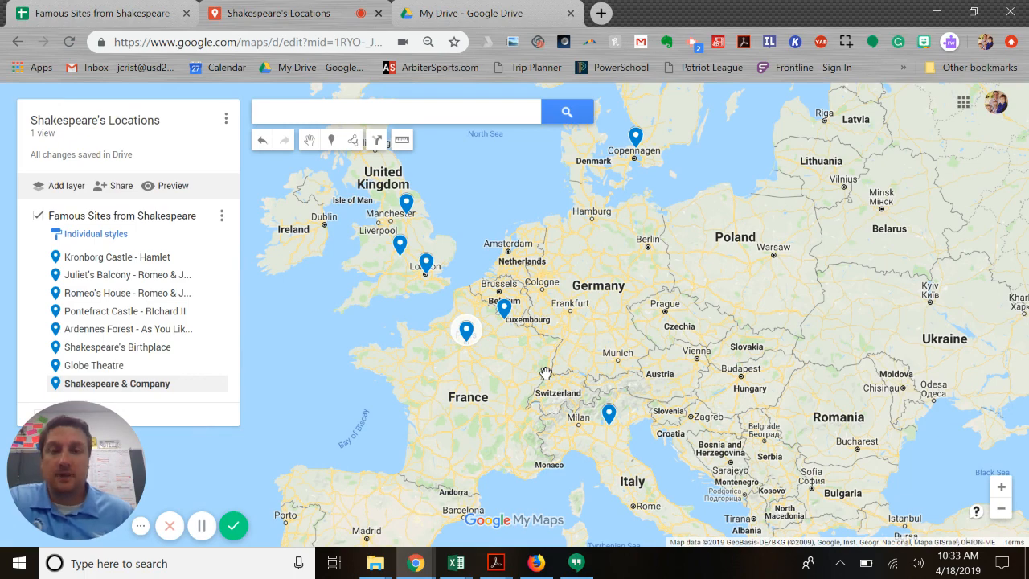
Step: Change the color of the Kronborg Castle - Hamlet marker to dark red
left_click(99, 257)
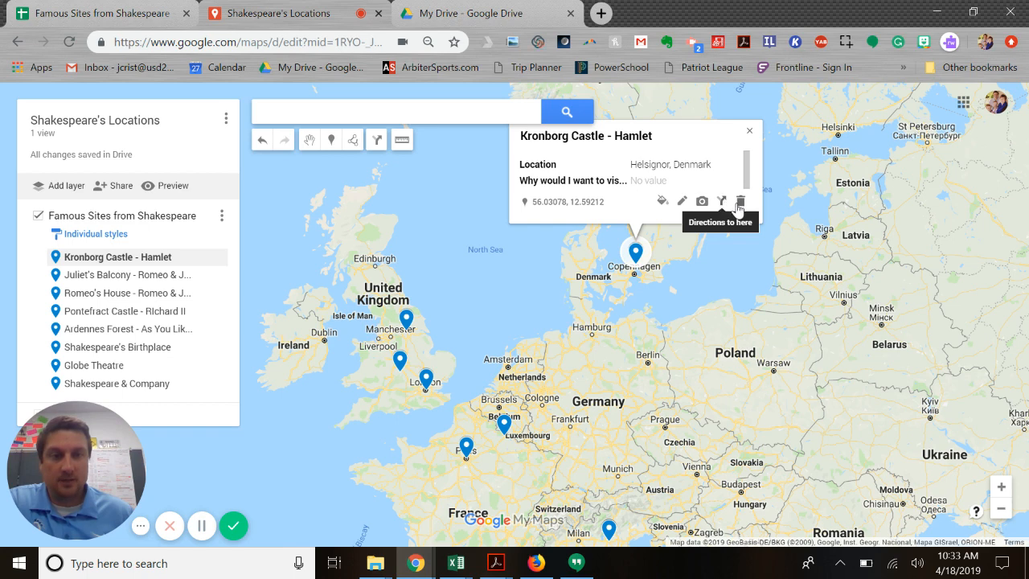
left_click(663, 202)
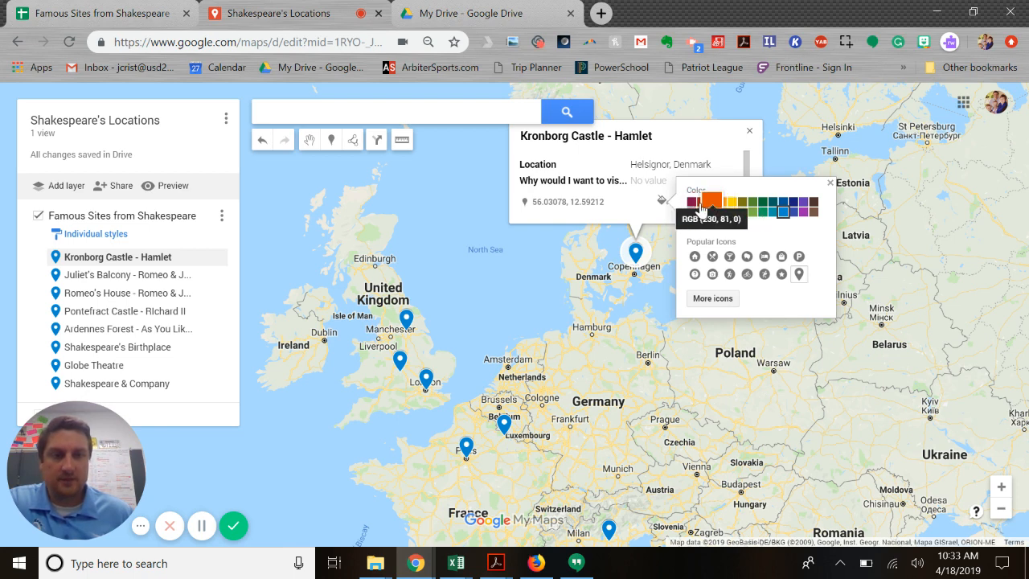
left_click(700, 202)
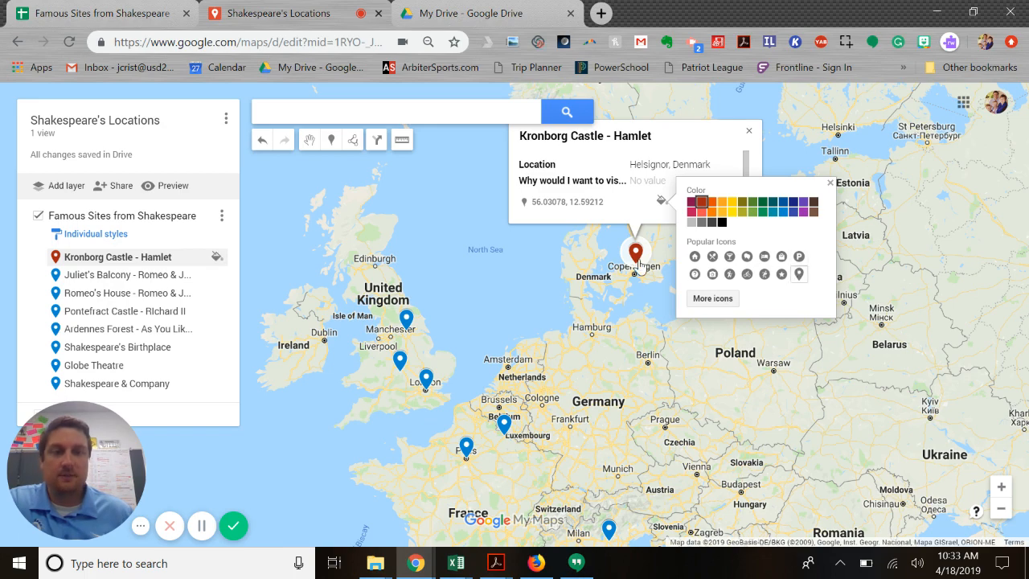
Step: Browse the icon library's Places category for the Kronborg Castle - Hamlet marker and filter the icons by "castle"
left_click(711, 299)
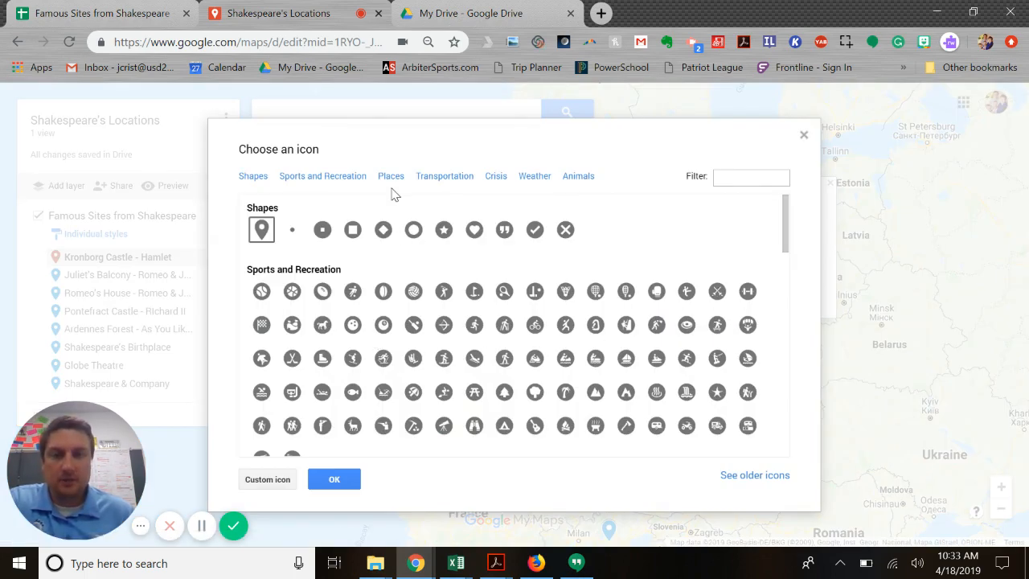
scroll(523, 321, "down", 5)
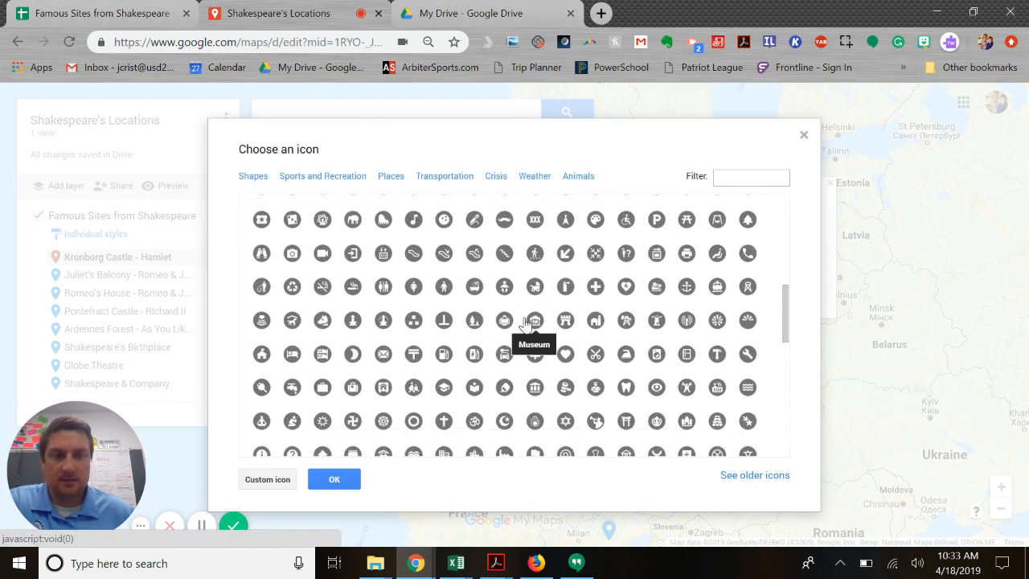
scroll(527, 325, "up", 3)
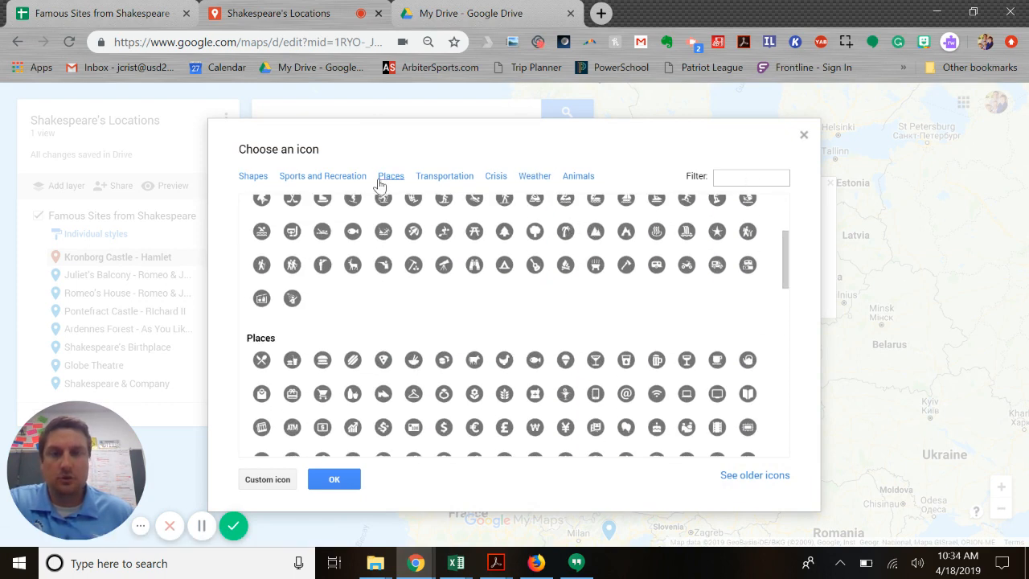
left_click(319, 177)
left_click(392, 178)
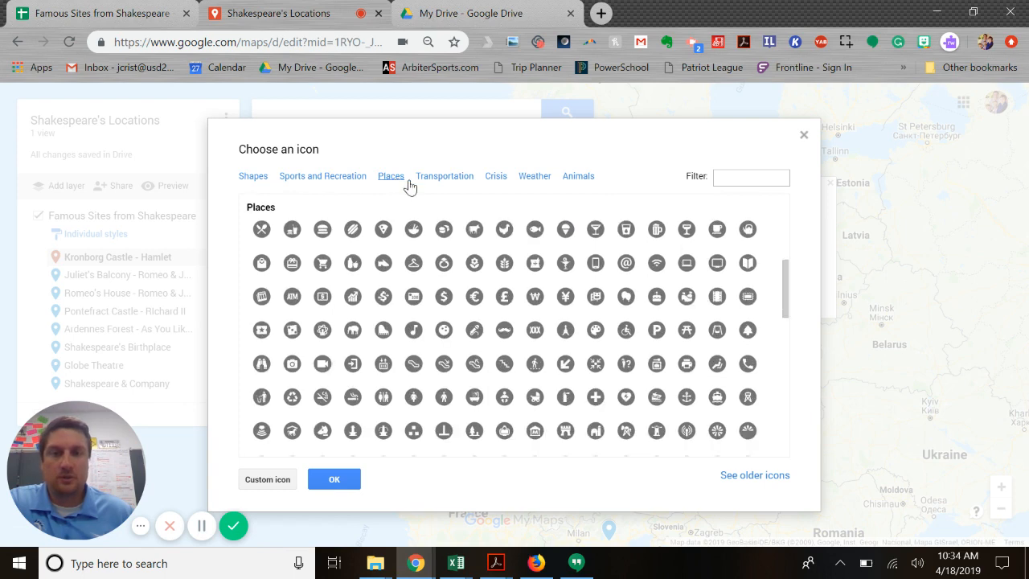
left_click(731, 180)
type("castle")
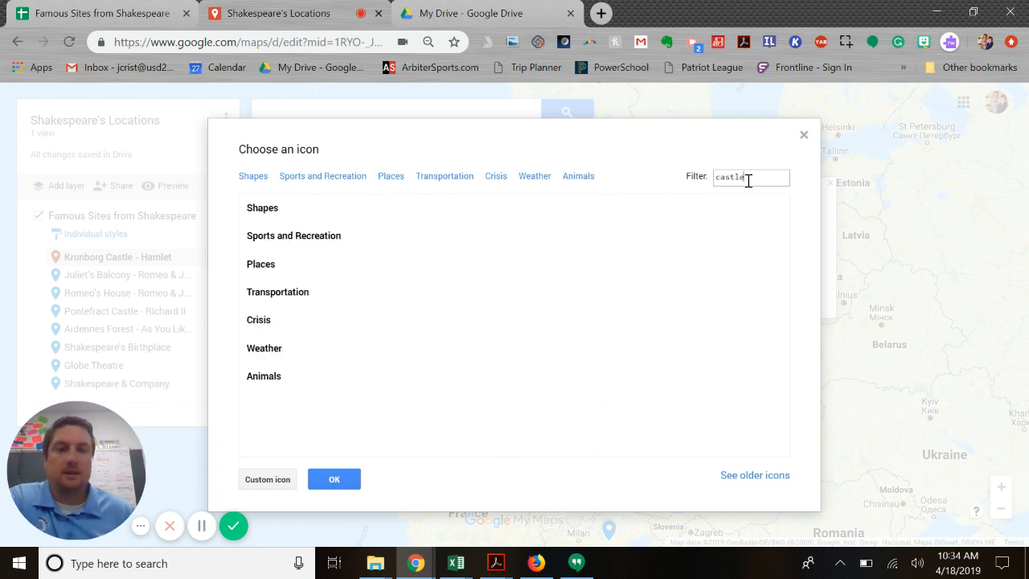
key("Return")
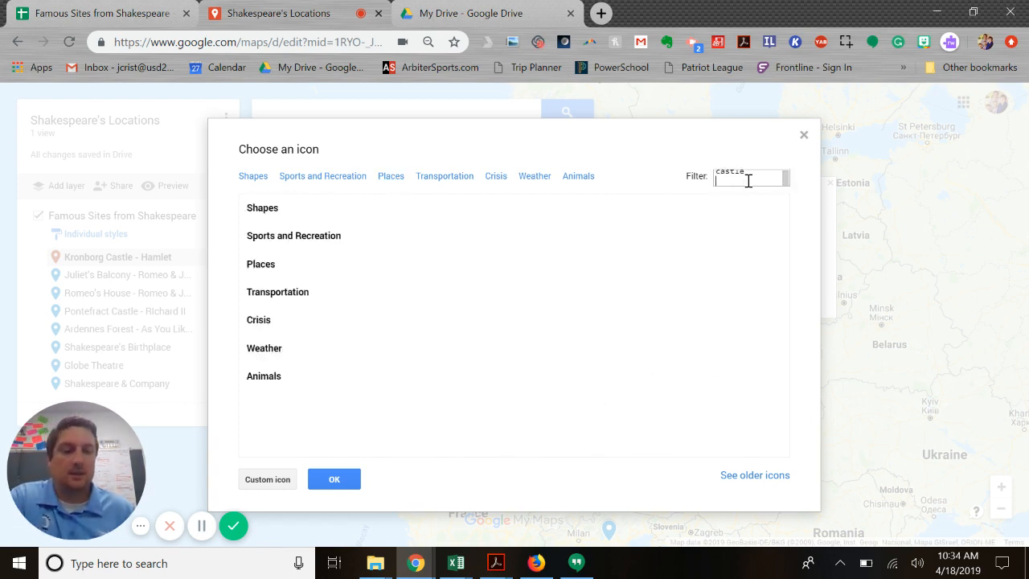
key("BackSpace")
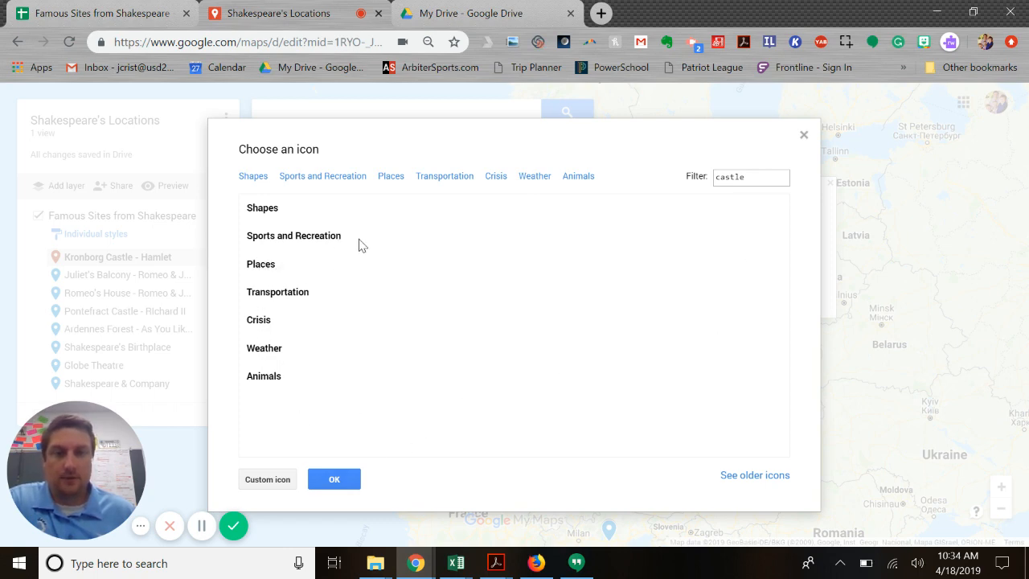
Step: Search Google Images for "castle" as a custom marker icon and restrict the image type to Clip art
left_click(269, 481)
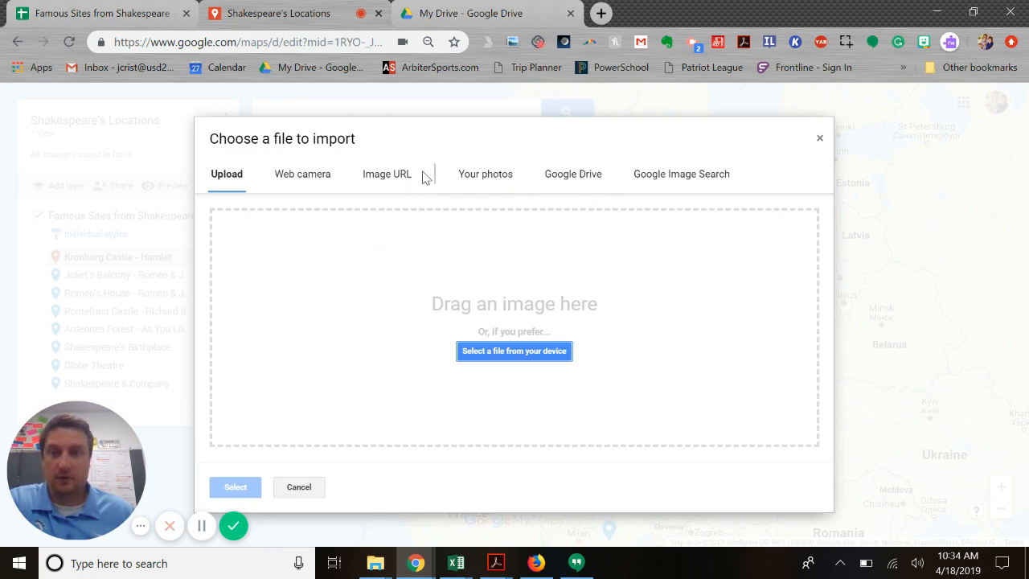
left_click(681, 182)
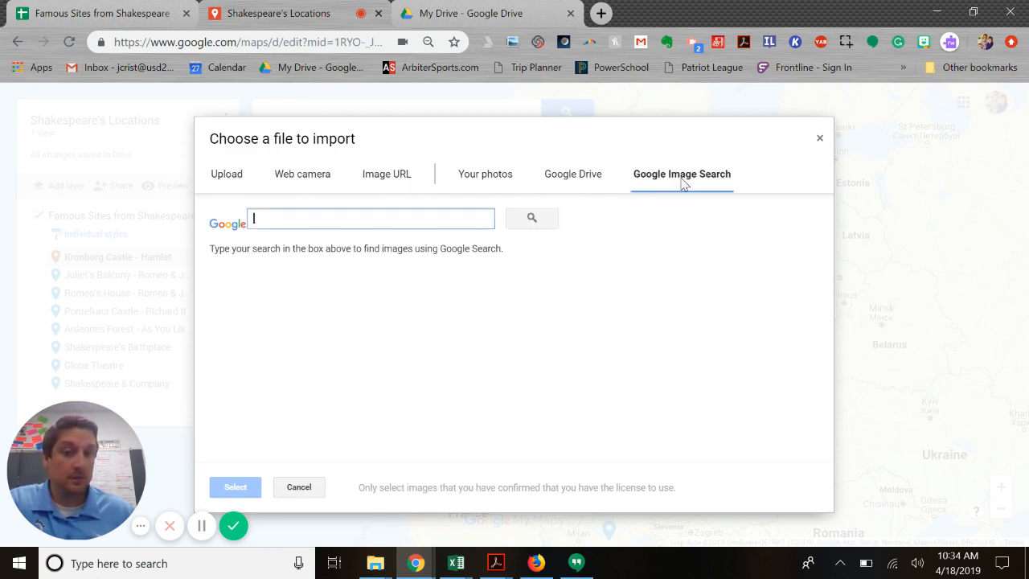
type("castle")
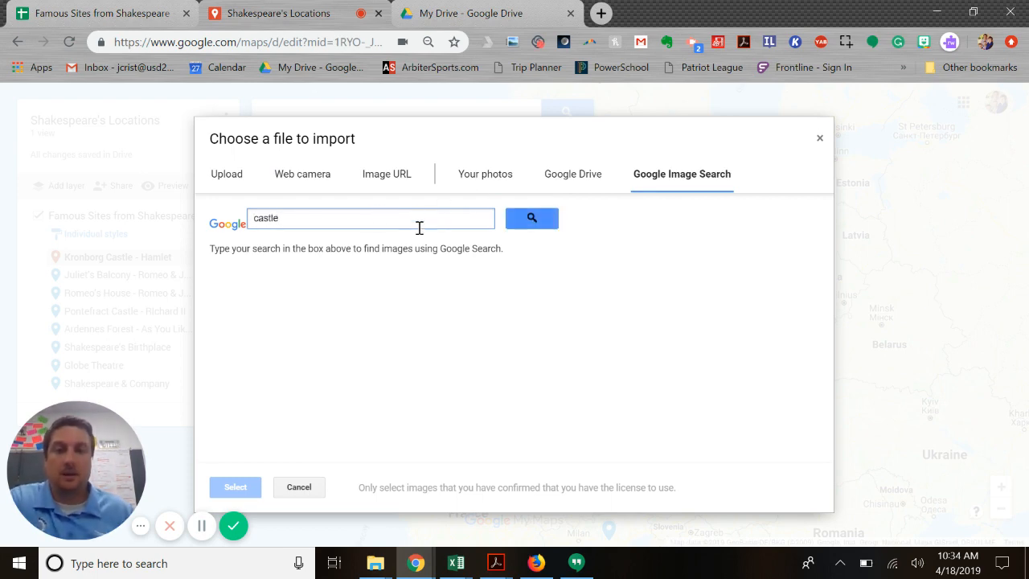
left_click(540, 222)
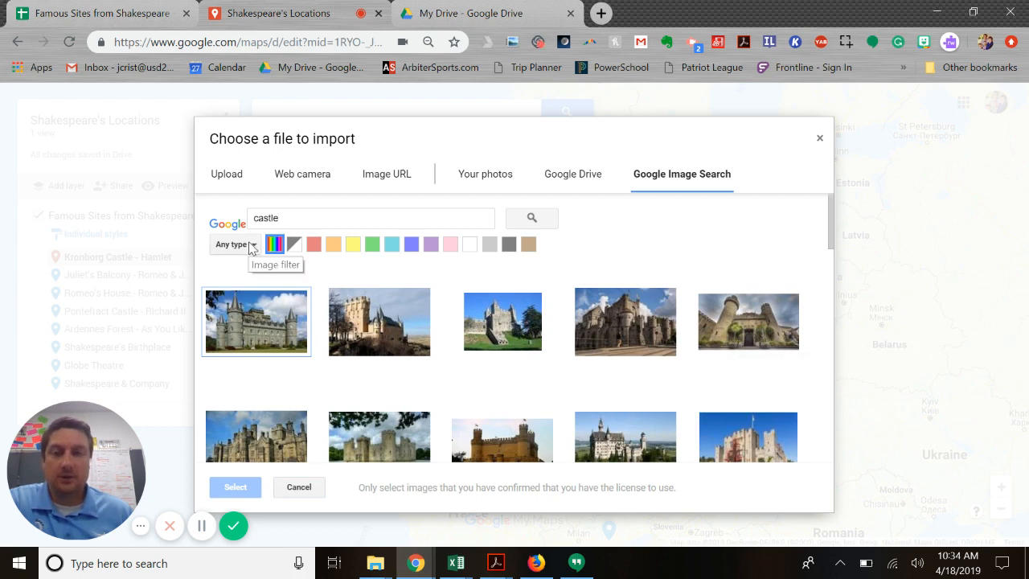
left_click(251, 246)
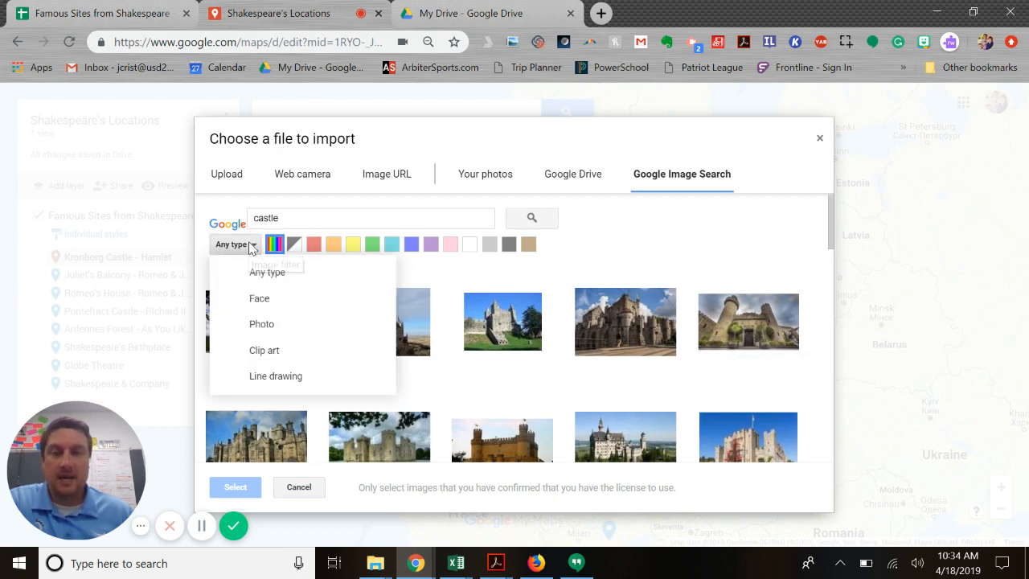
left_click(264, 360)
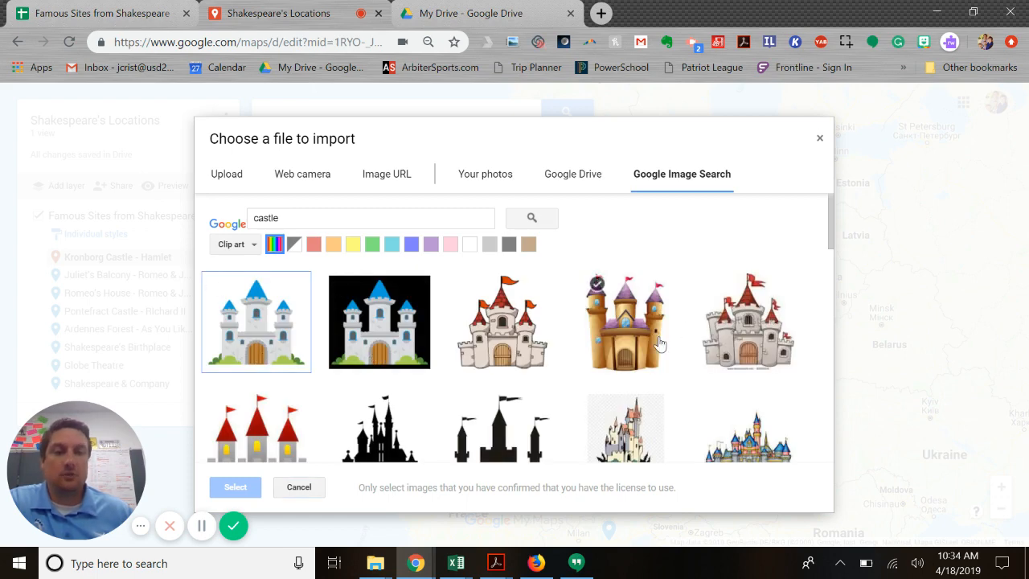
Step: Choose the black castle silhouette with many pointed towers and apply it as the Kronborg Castle - Hamlet marker's custom icon
scroll(659, 344, "down", 2)
scroll(659, 344, "down", 2)
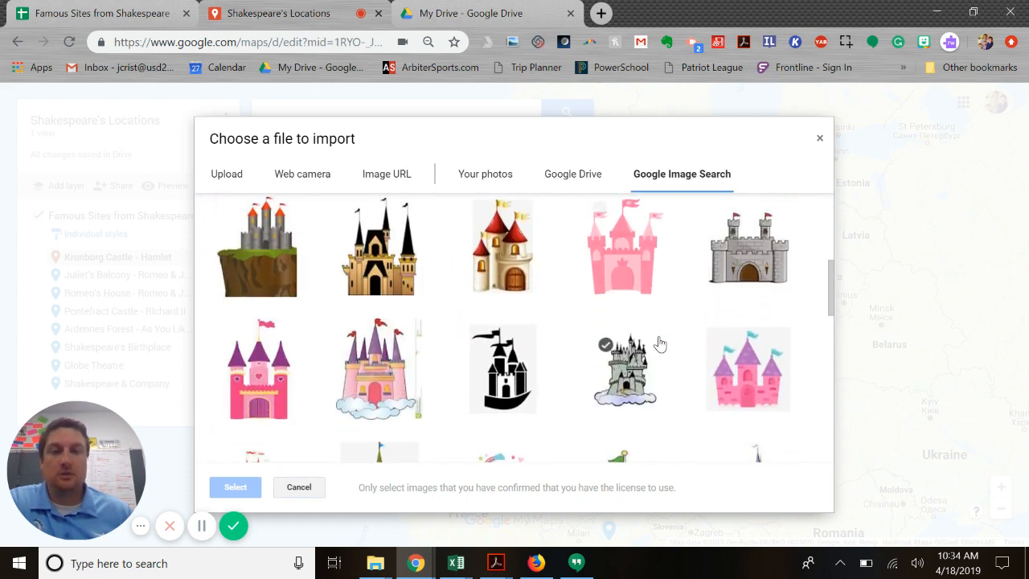
scroll(659, 344, "down", 2)
scroll(657, 344, "up", 4)
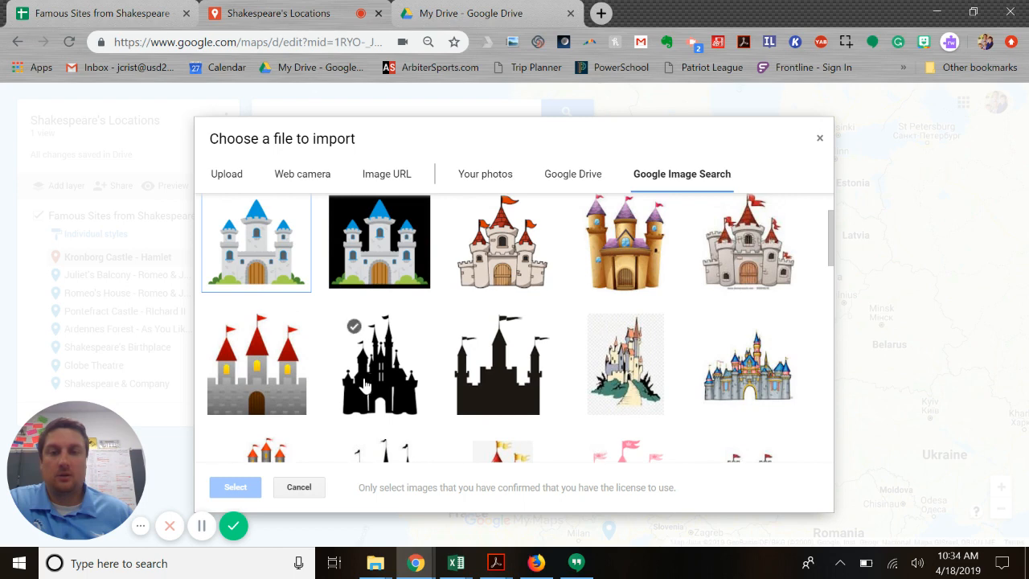
left_click(392, 388)
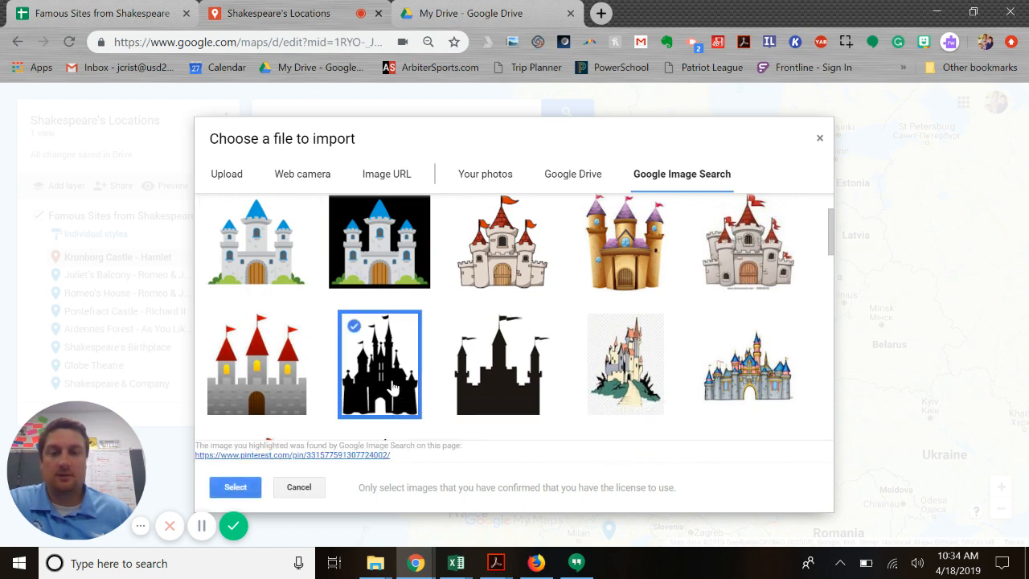
left_click(238, 488)
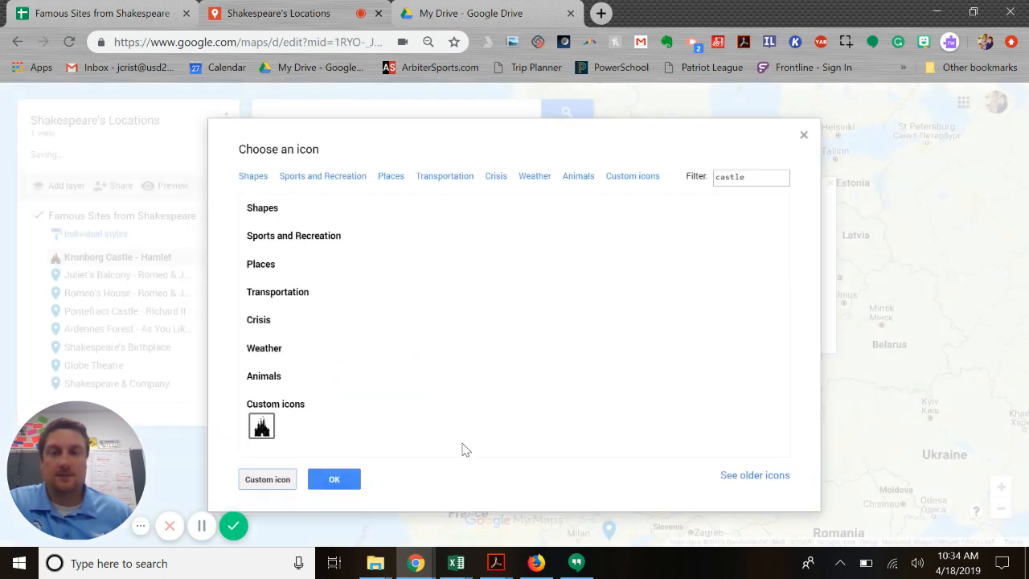
left_click(334, 479)
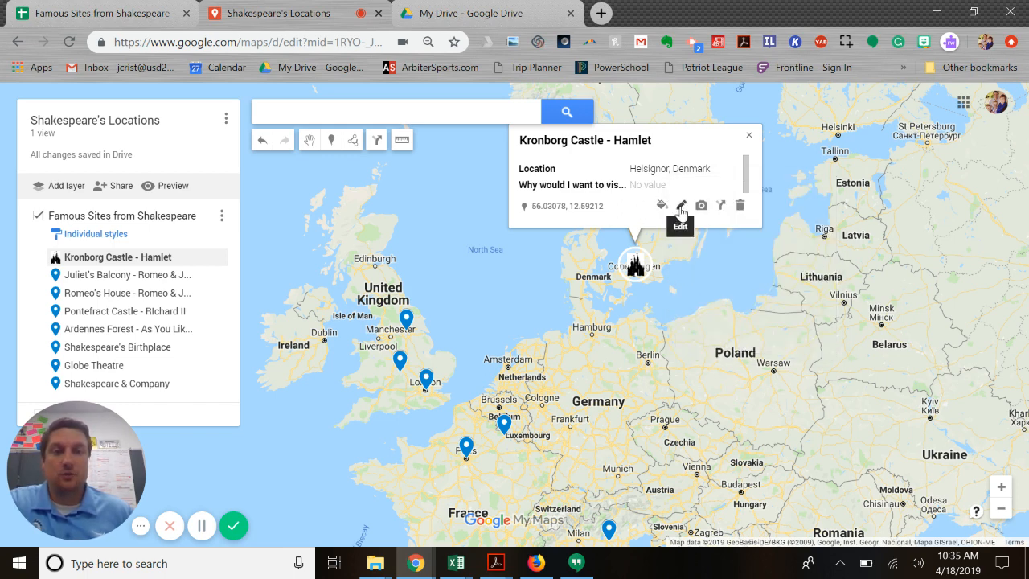
Step: Save "It's a castle. It's cool." as Kronborg Castle's reason to visit, and compare it with the matching column in the source spreadsheet
left_click(681, 206)
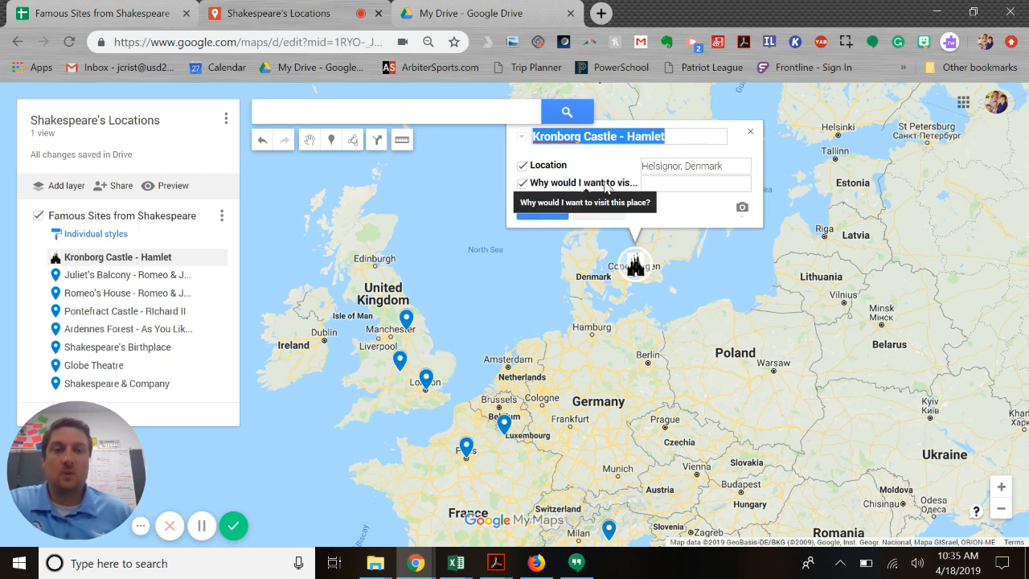
left_click(646, 187)
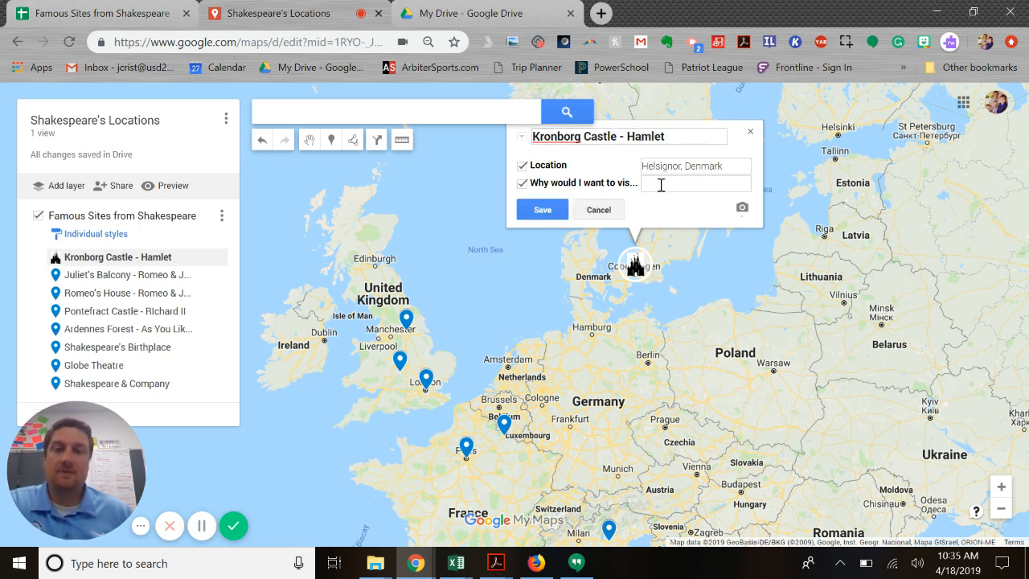
left_click(85, 6)
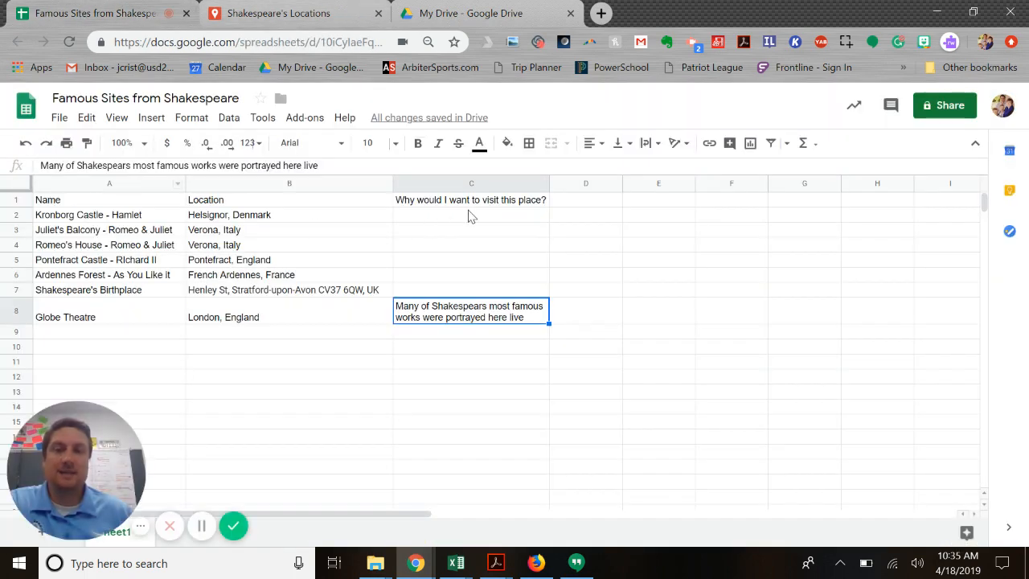
left_click(296, 8)
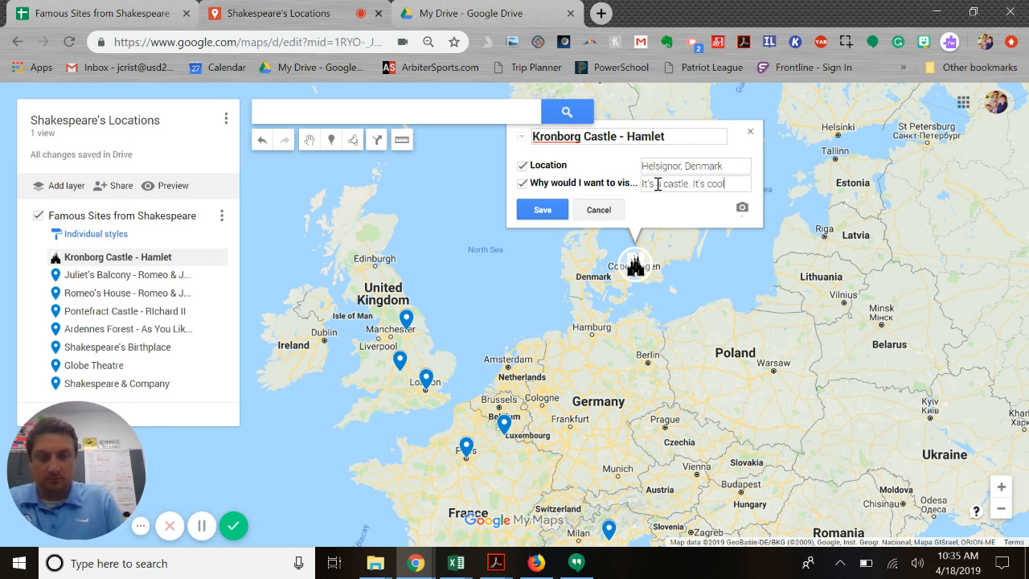
left_click(558, 212)
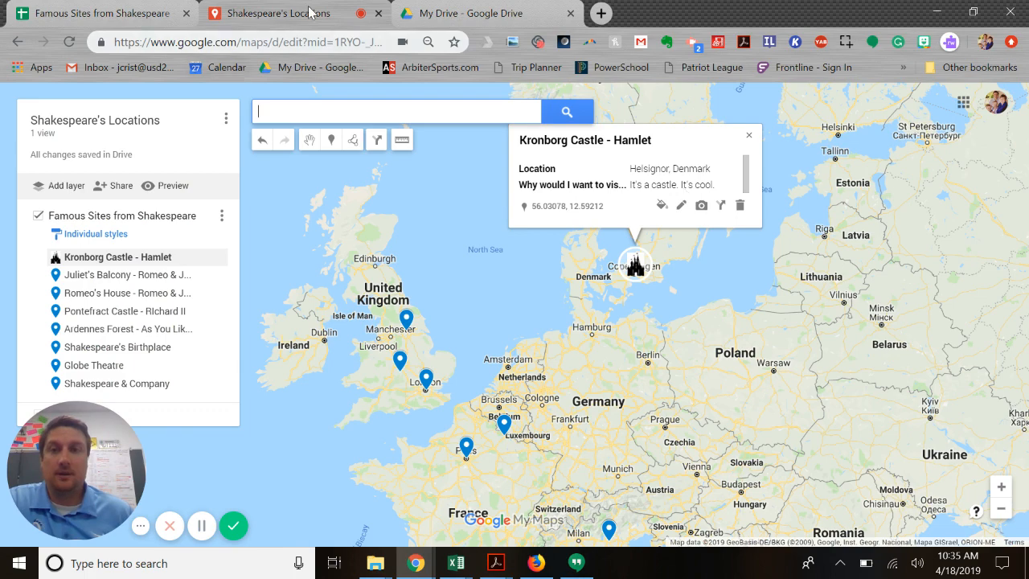
left_click(126, 12)
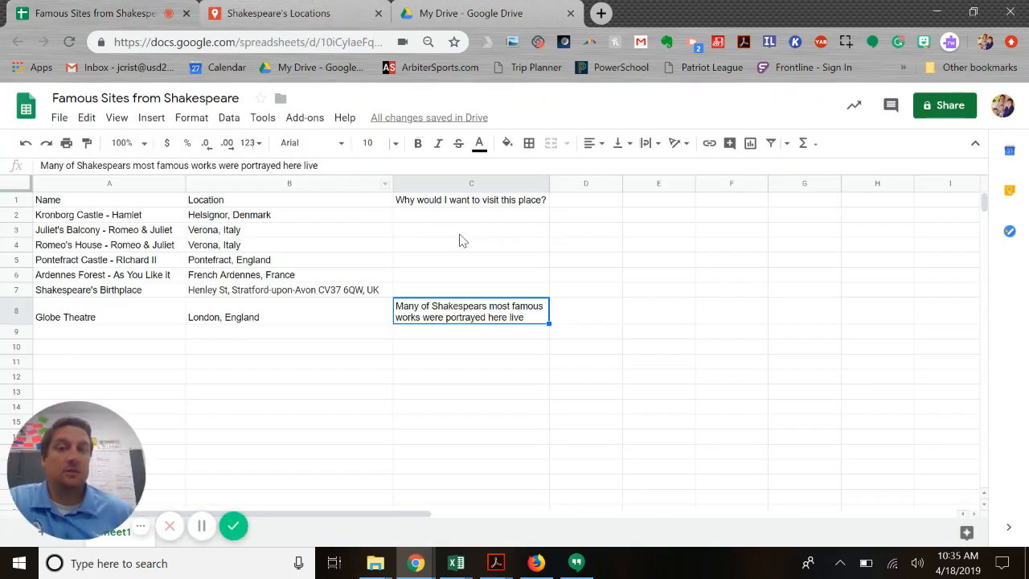
left_click(289, 13)
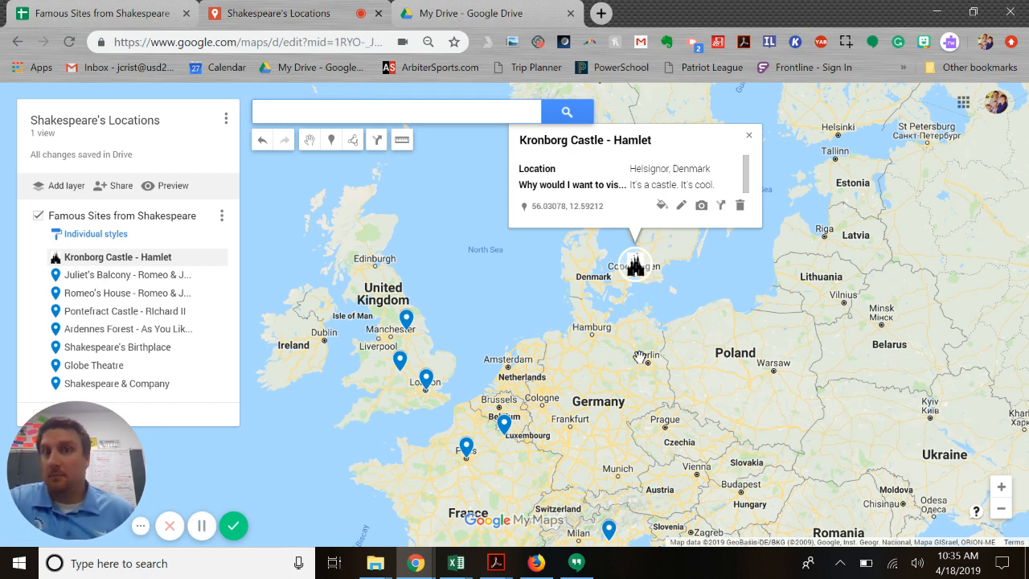
Step: Start adding media to the Kronborg Castle - Hamlet marker from the web camera and allow Adobe Flash Player to run
left_click(701, 206)
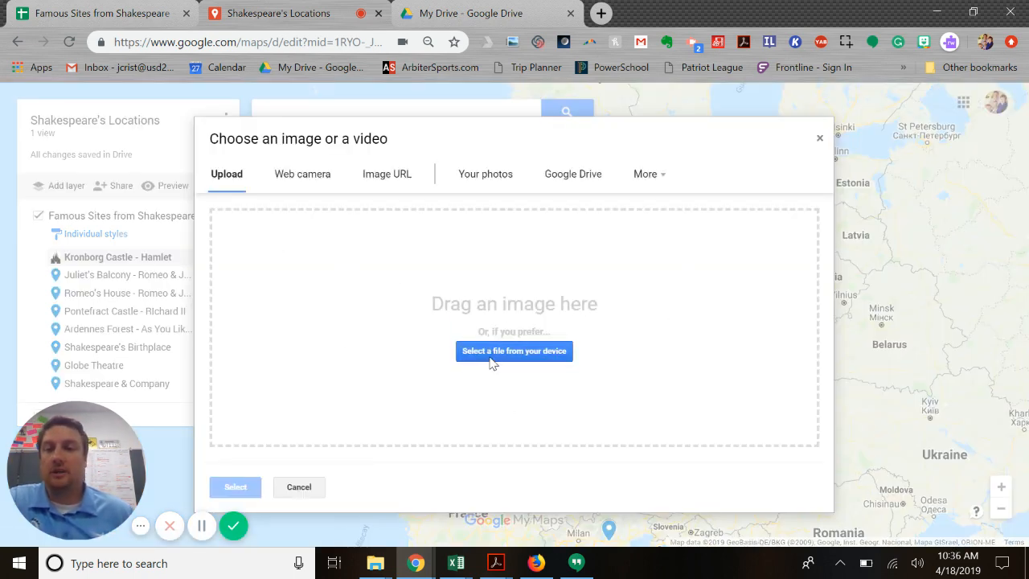
left_click(299, 176)
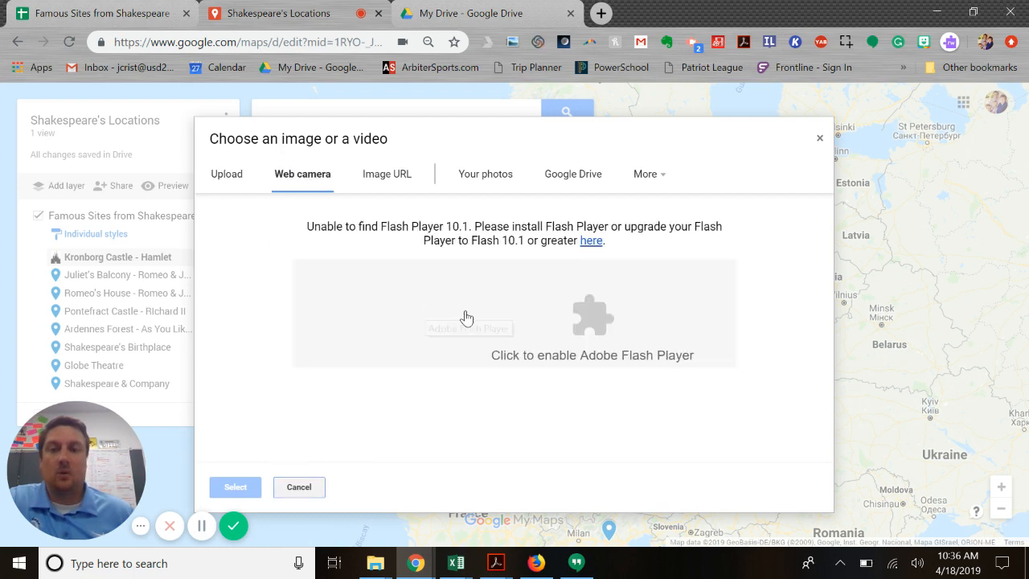
left_click(487, 373)
left_click(254, 133)
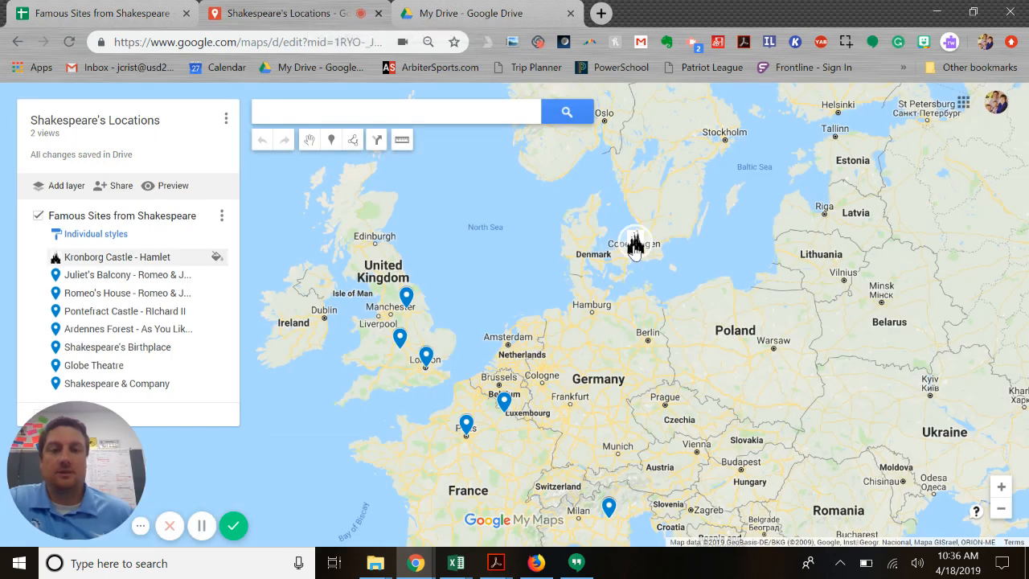
Step: Reopen the Kronborg Castle - Hamlet marker's web camera source and grant it camera access in both Flash and the browser
left_click(635, 245)
left_click(701, 203)
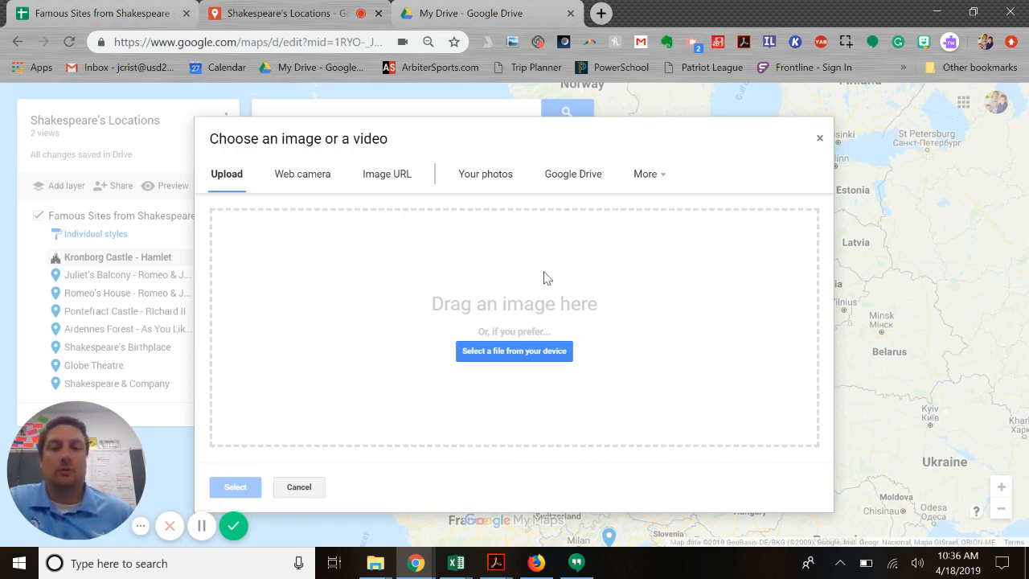
left_click(306, 180)
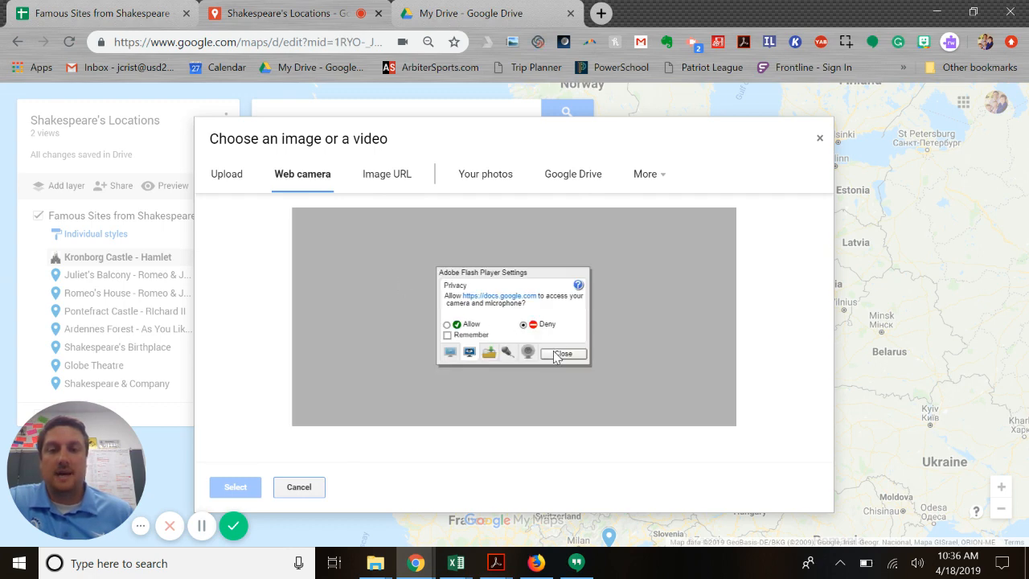
left_click(447, 323)
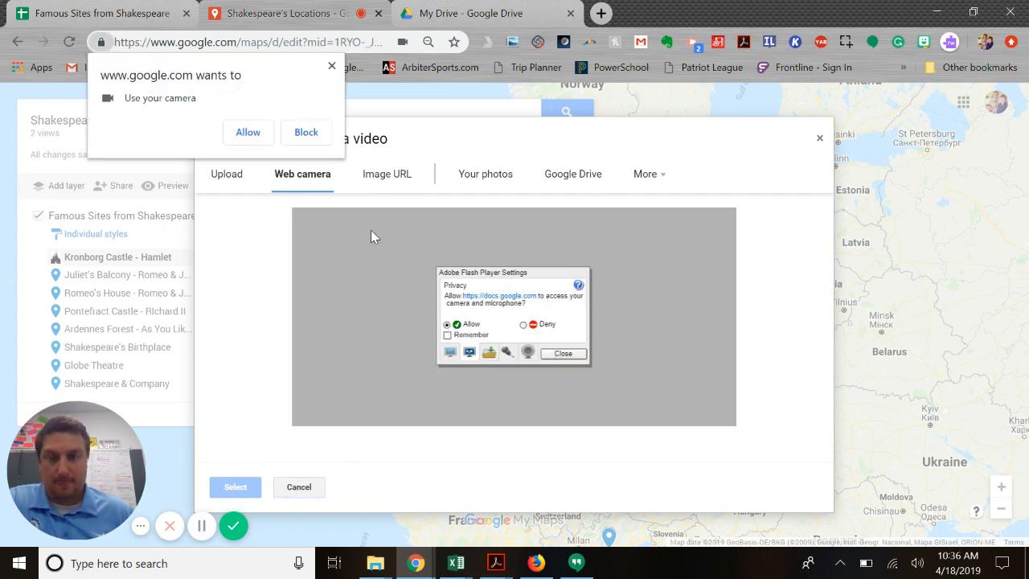
left_click(248, 132)
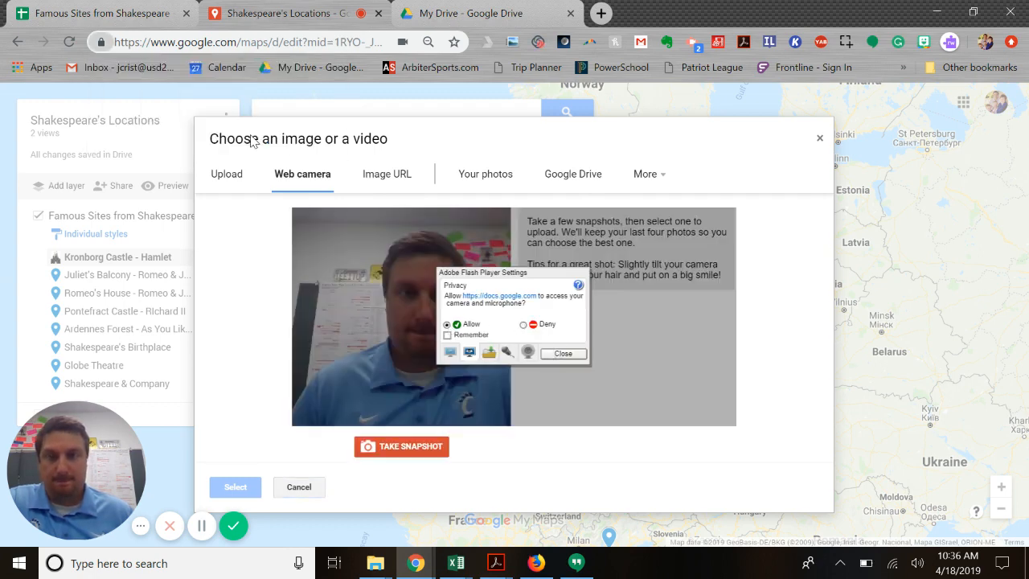
left_click(567, 355)
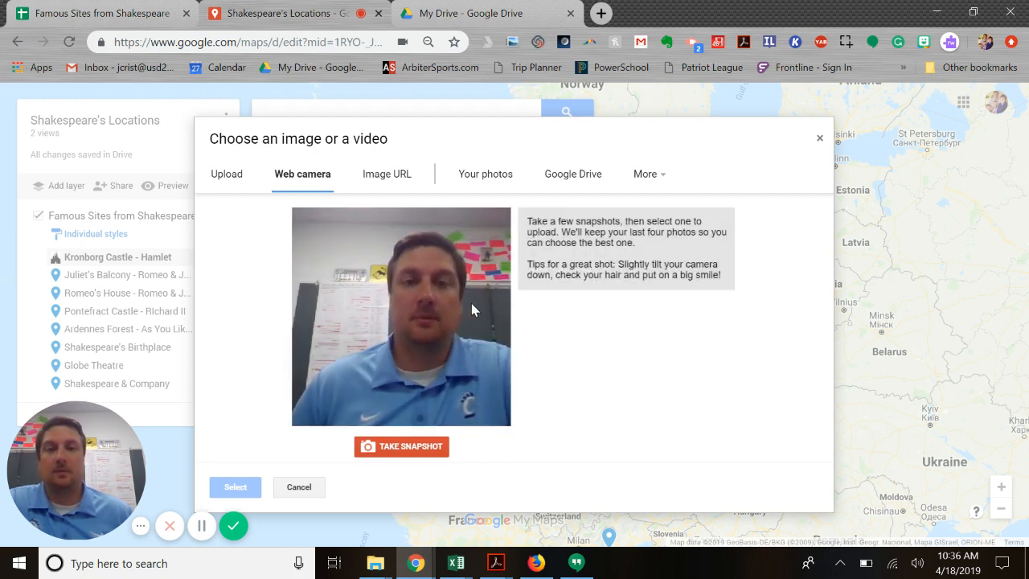
Step: Search YouTube for "kronborg castle" as the media source for the Kronborg Castle - Hamlet marker
left_click(394, 184)
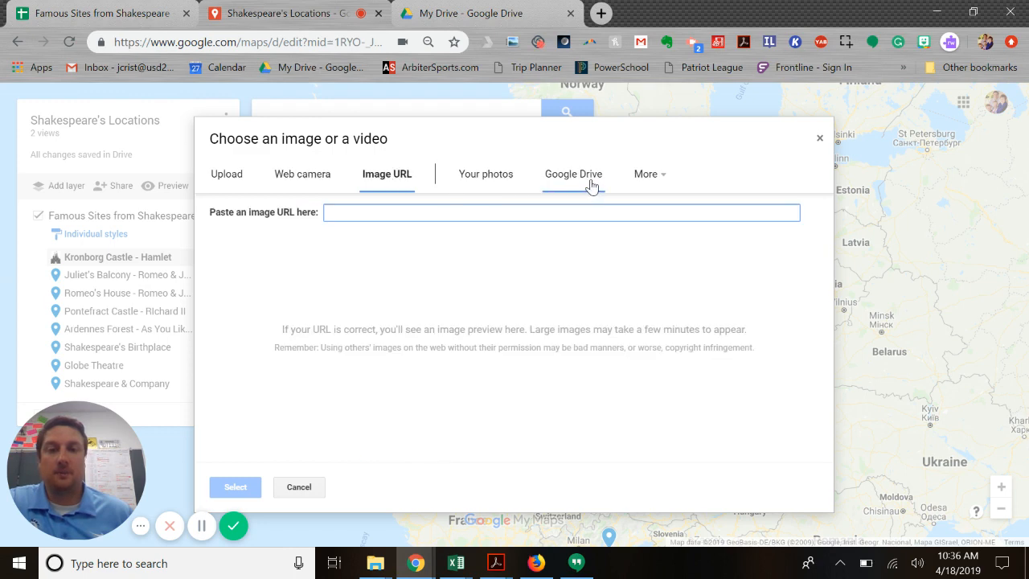
left_click(653, 176)
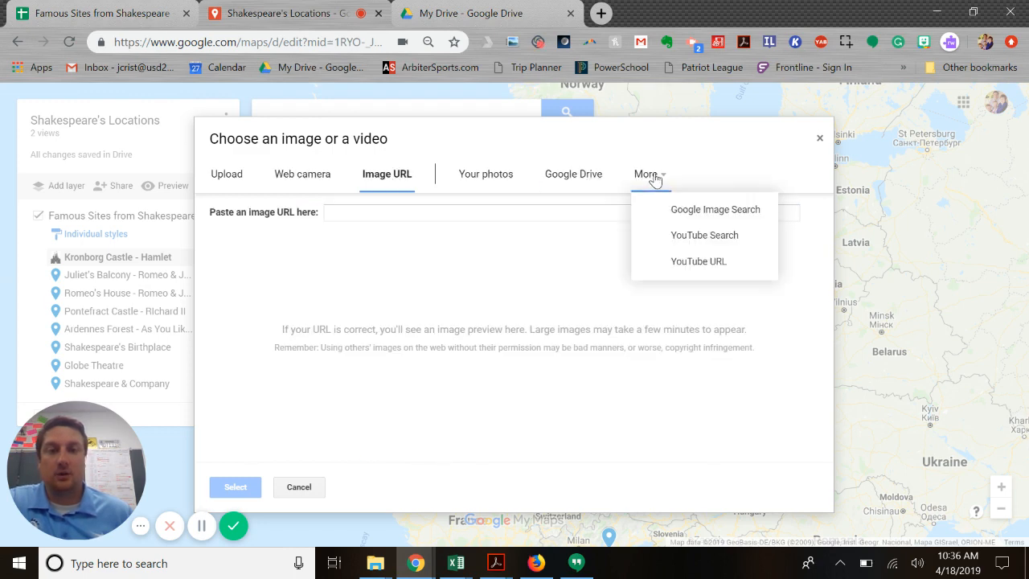
left_click(696, 241)
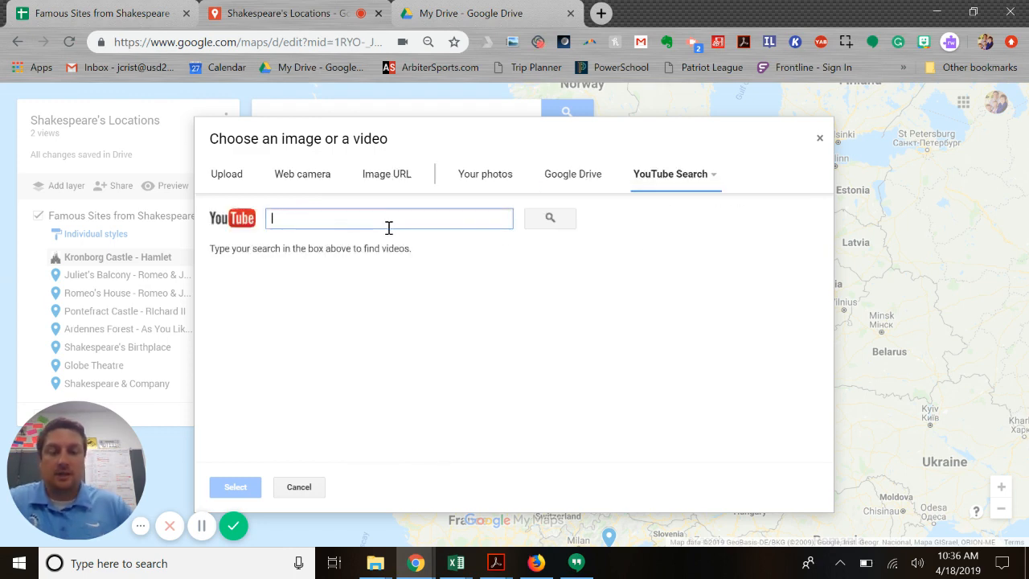
type("kronbor")
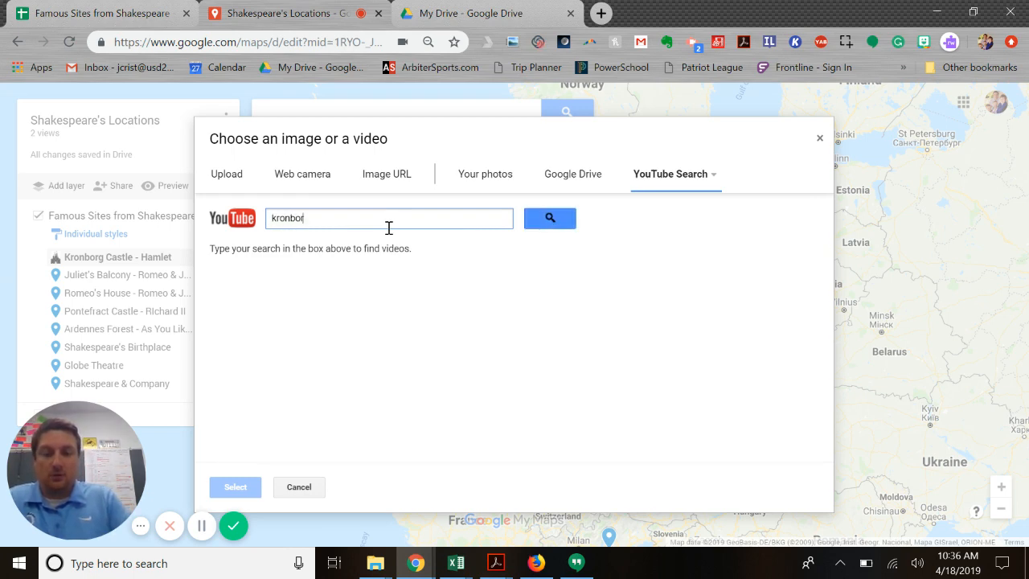
type("g castle")
key("Return")
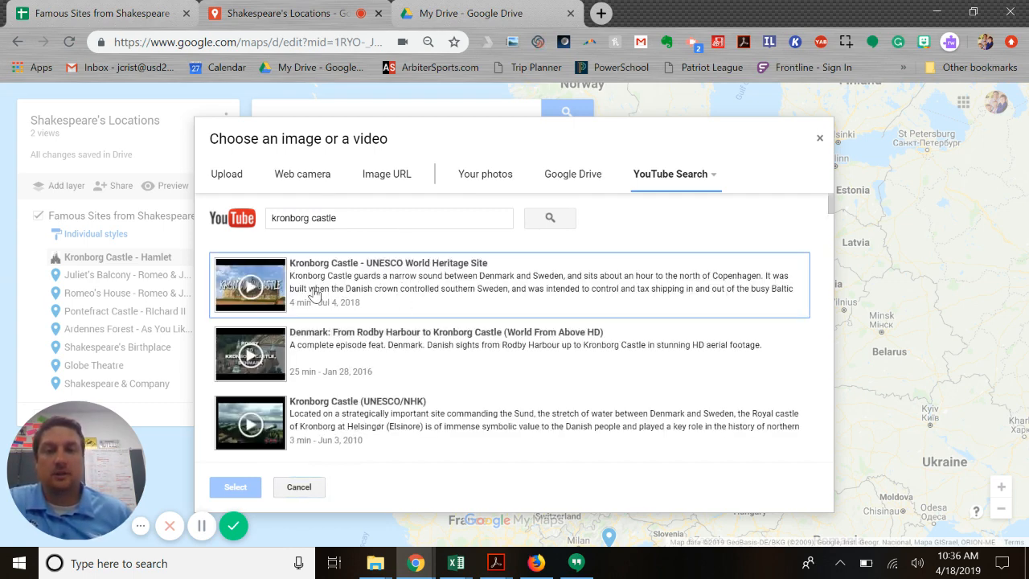
Step: Add the video "Kronborg Castle - UNESCO World Heritage Site" to the Kronborg Castle - Hamlet marker and save the marker
left_click(272, 283)
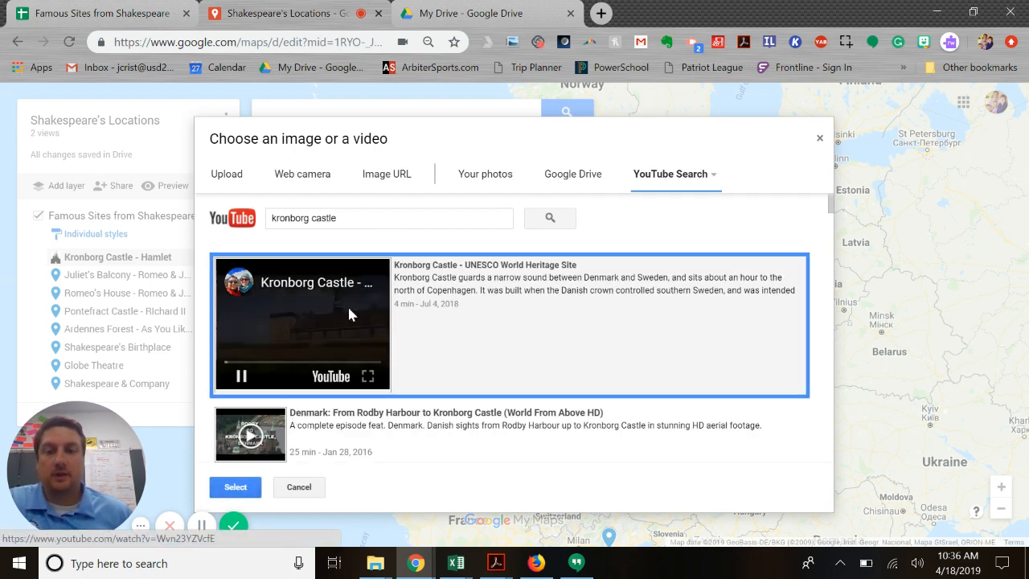
left_click(235, 487)
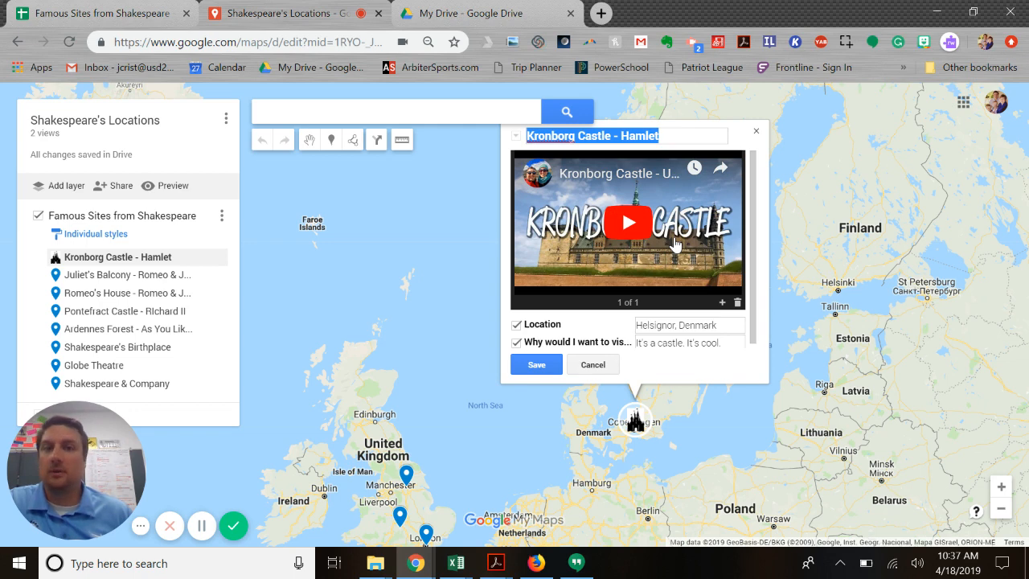
left_click(536, 365)
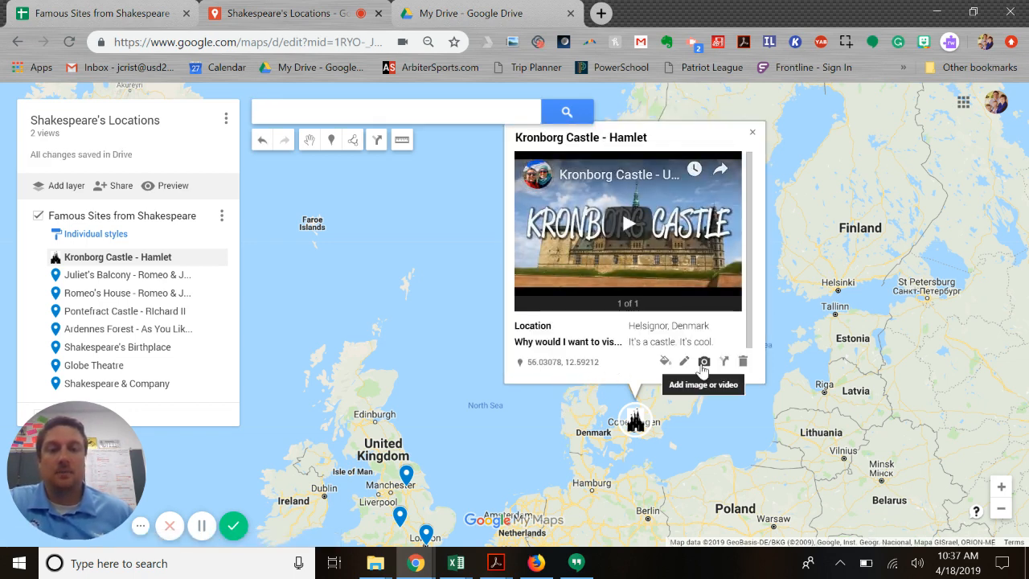
Step: Search Google Images for "kronborg castle" and add the third result, the castle above a grassy slope, to the Kronborg Castle - Hamlet marker
left_click(703, 364)
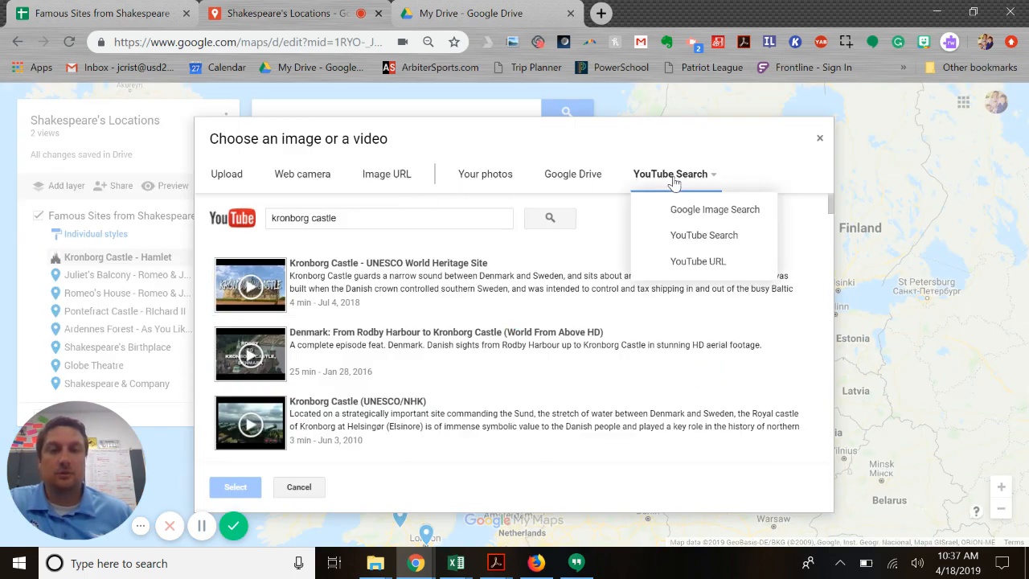
mouse_move(651, 177)
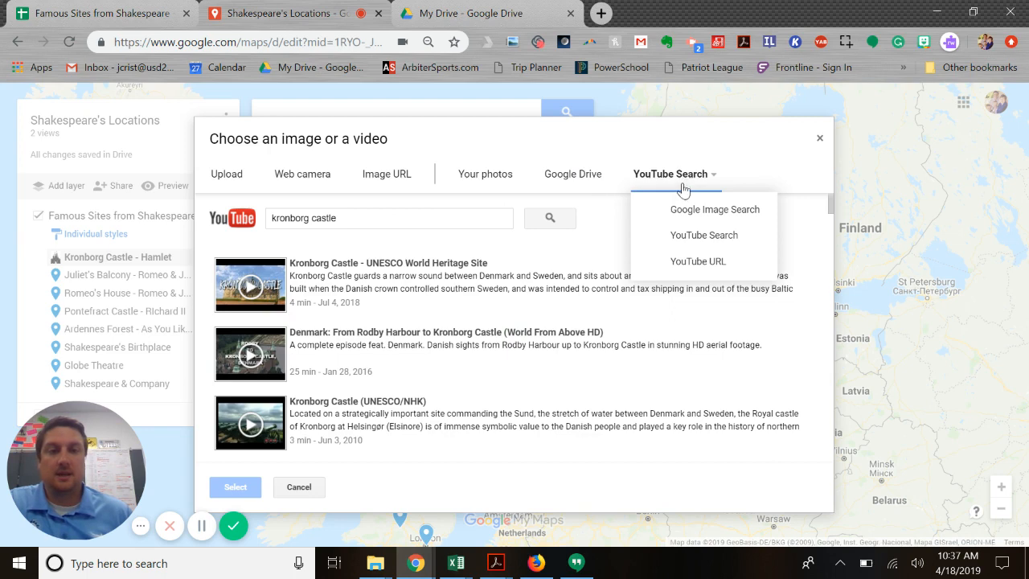
left_click(683, 208)
type("kron")
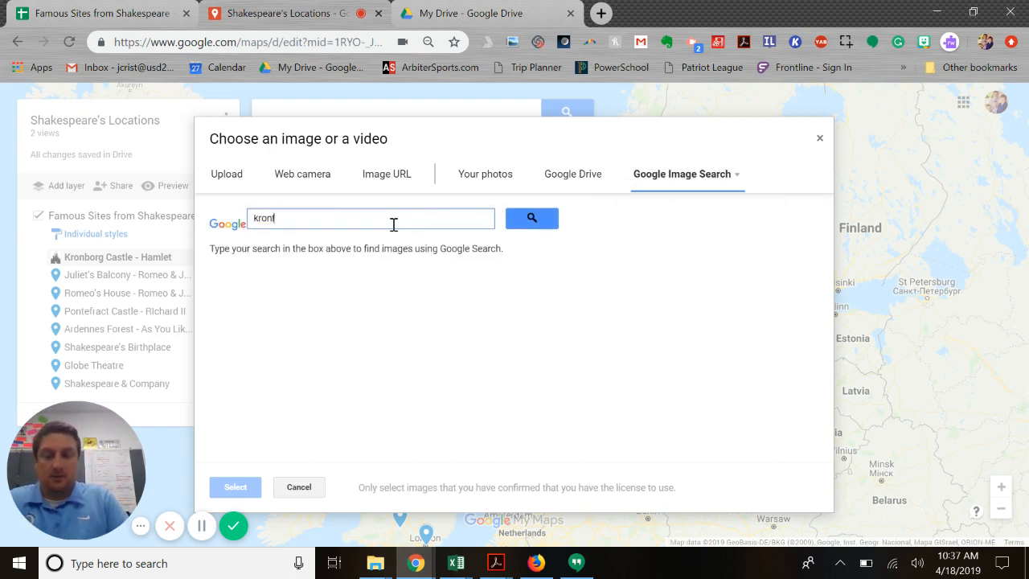
type("borg castle")
key("Return")
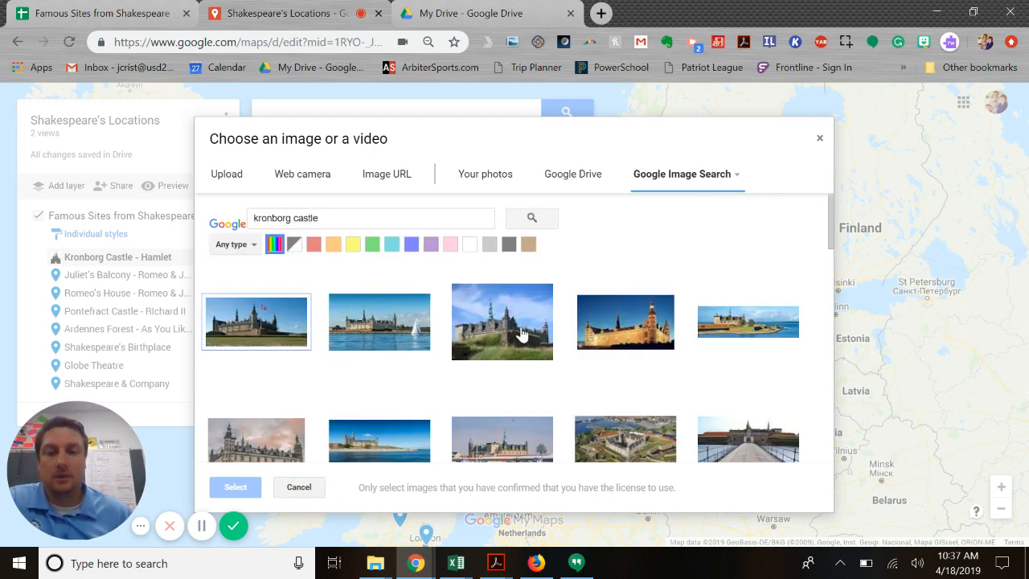
left_click(520, 335)
left_click(236, 486)
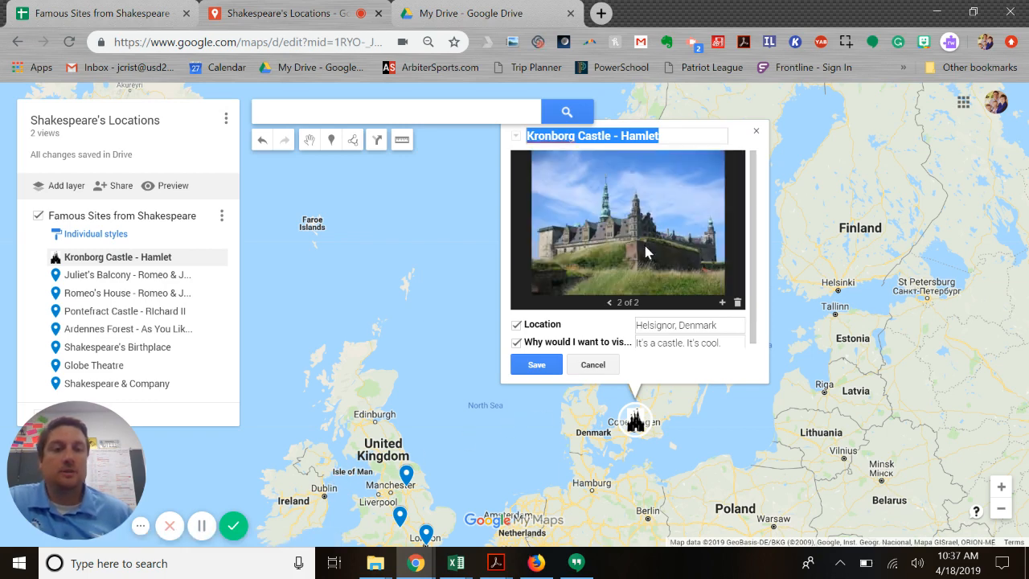
Step: Page through the Kronborg Castle marker's video and image, save the marker, and close its information card
left_click(609, 303)
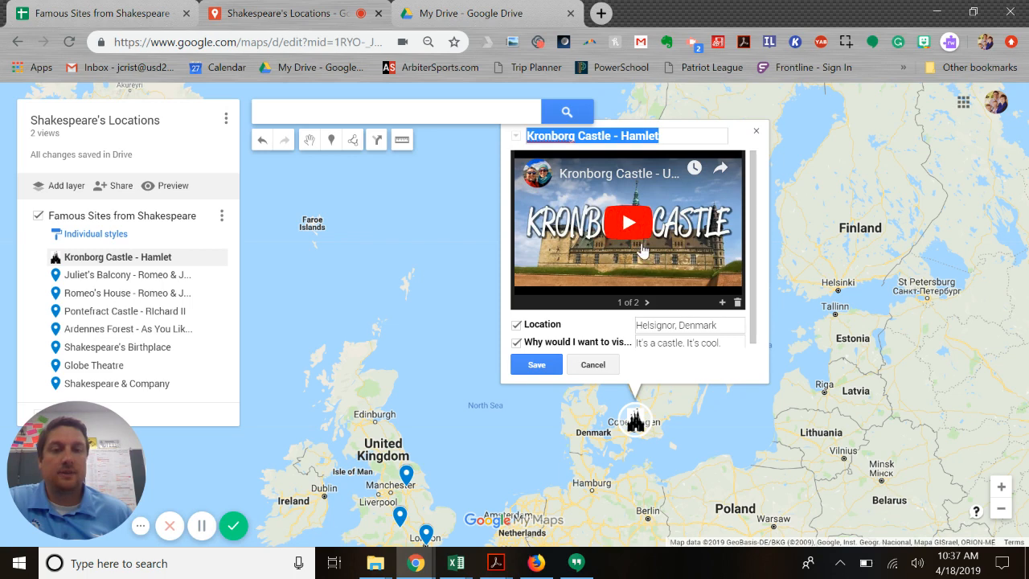
left_click(647, 303)
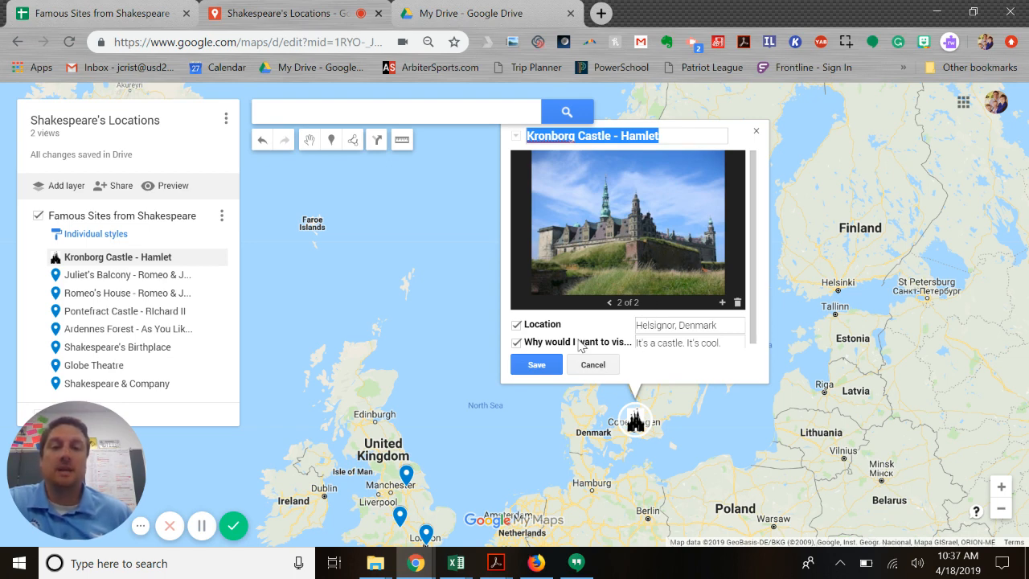
left_click(542, 363)
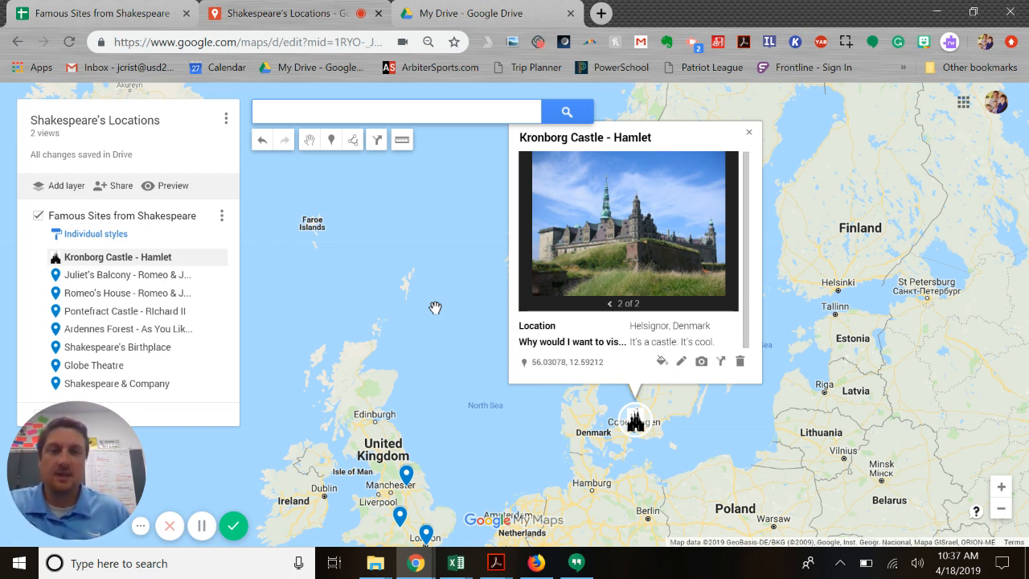
left_click(495, 450)
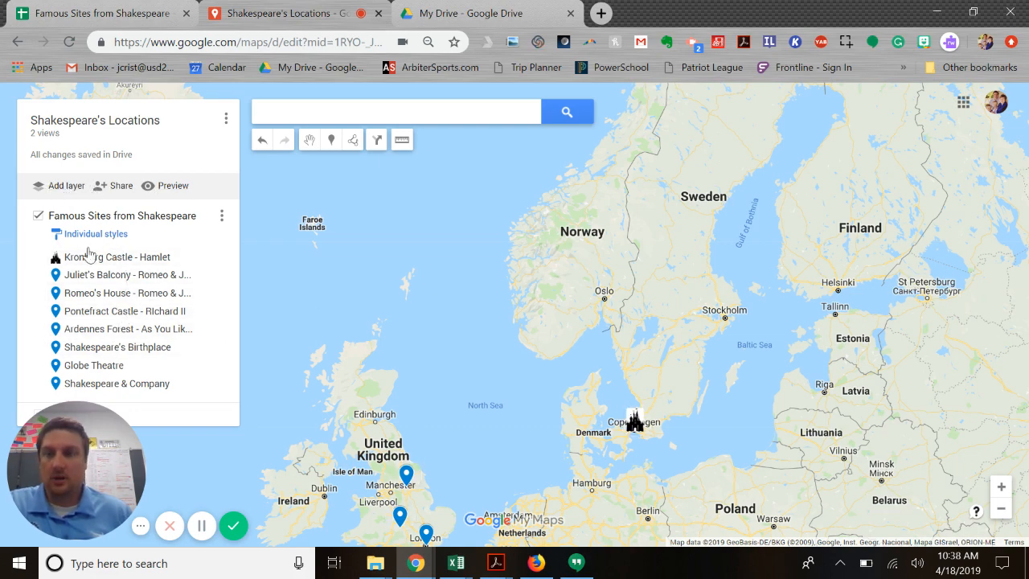
Step: Review the information cards of several sites, including Juliet's Balcony and Globe Theatre, ending on Kronborg Castle - Hamlet
left_click(91, 294)
left_click(103, 273)
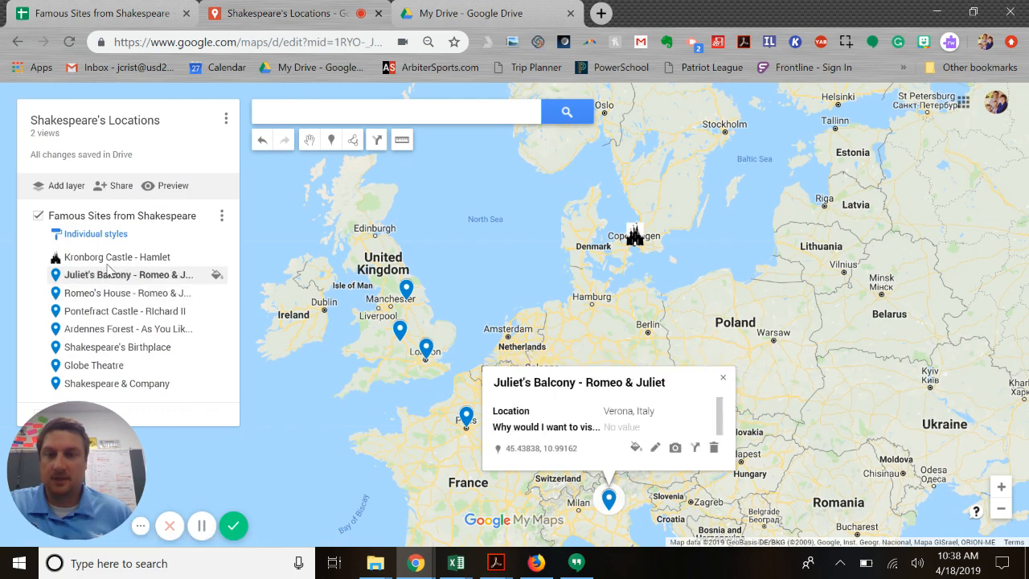
left_click(113, 256)
left_click(108, 365)
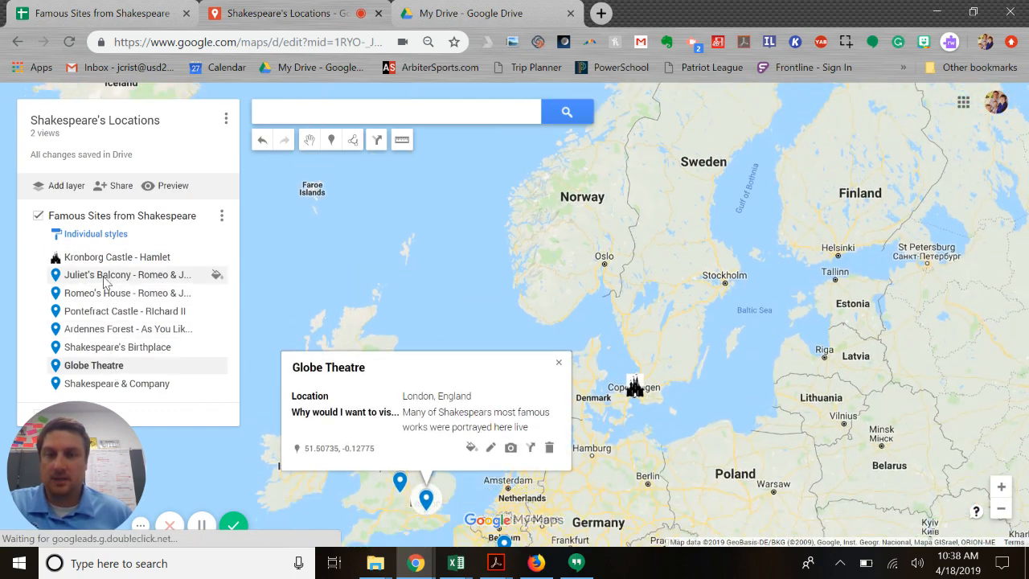
left_click(103, 259)
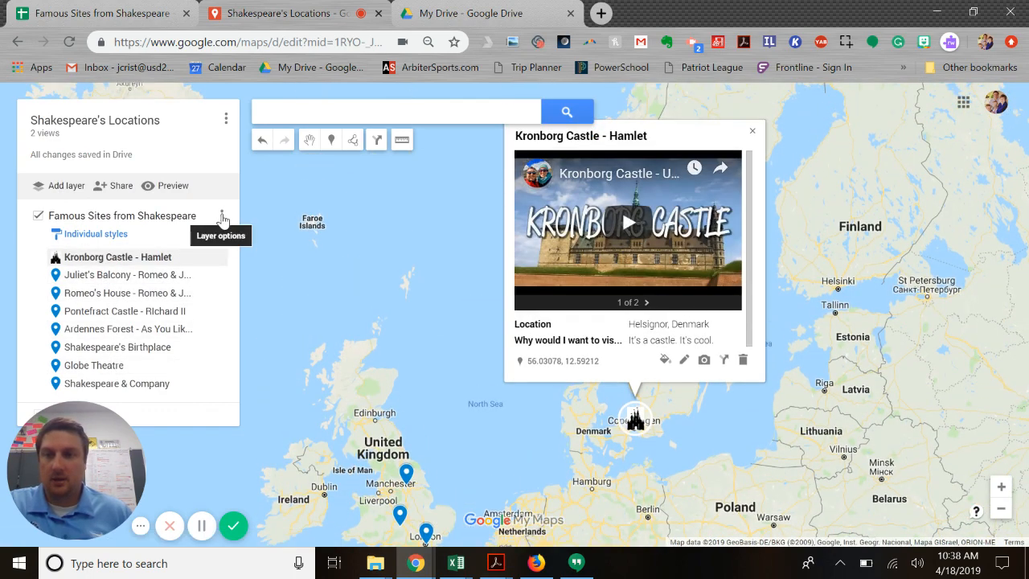
Step: Open the Famous Sites from Shakespeare data table, try placeholder text as Juliet's Balcony's reason to visit, and close the table
left_click(222, 217)
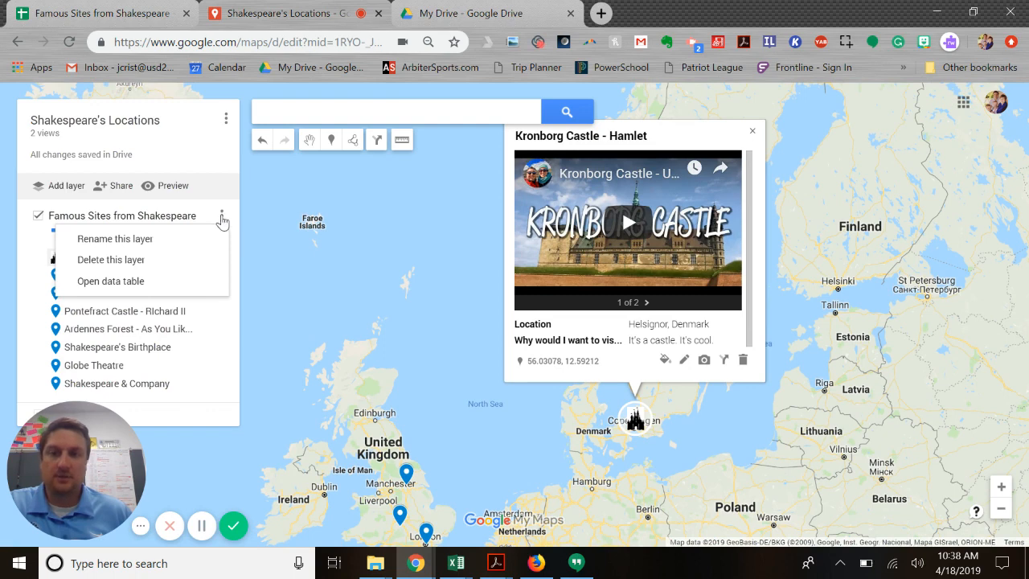
left_click(107, 283)
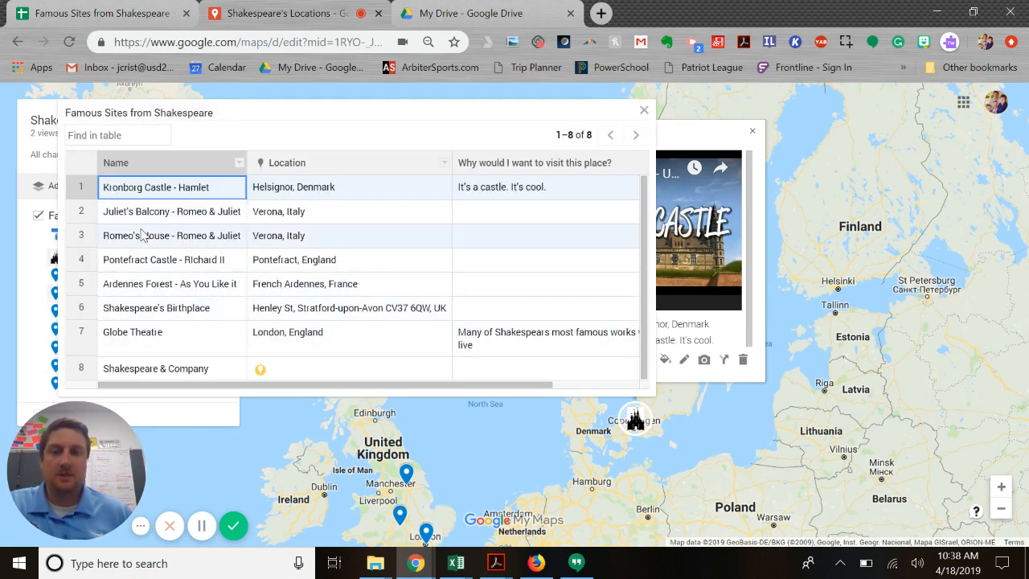
left_click(484, 239)
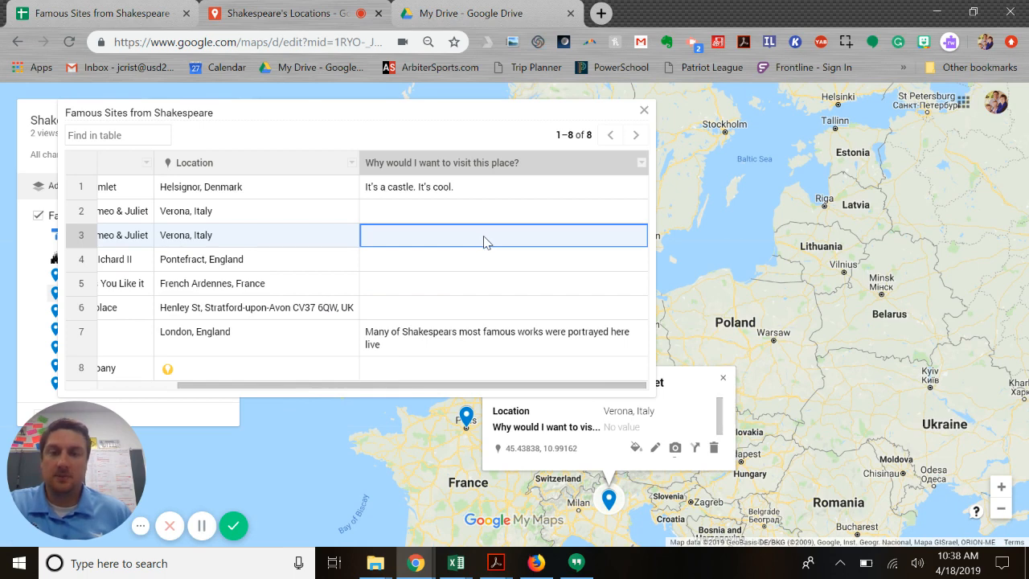
left_click(431, 215)
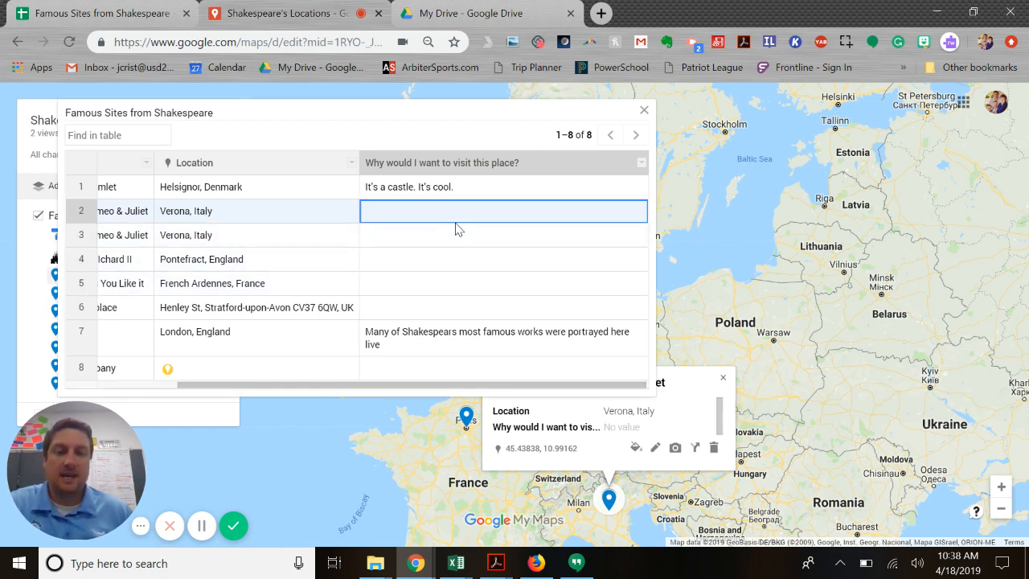
type("fdfdf")
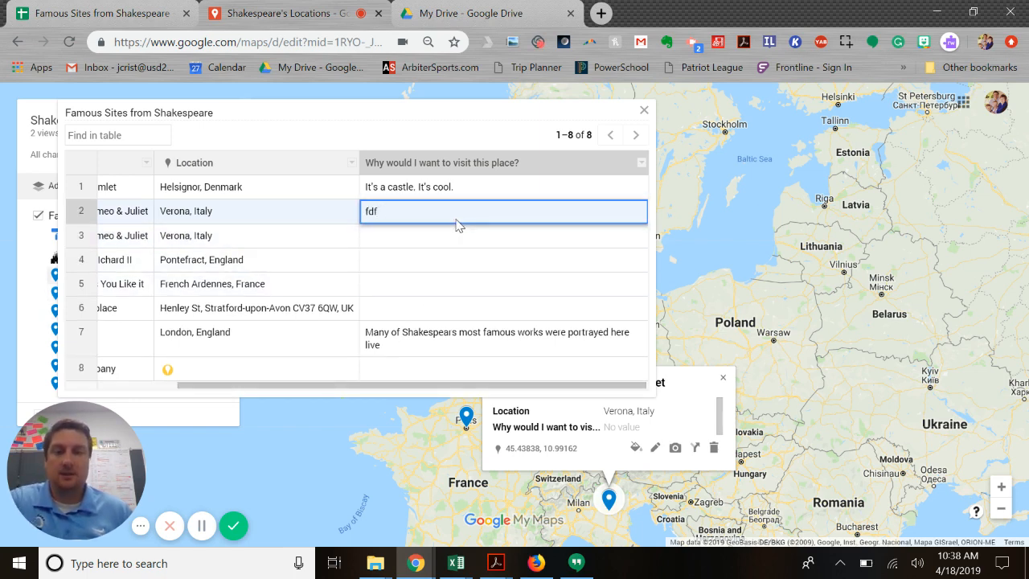
left_click(644, 110)
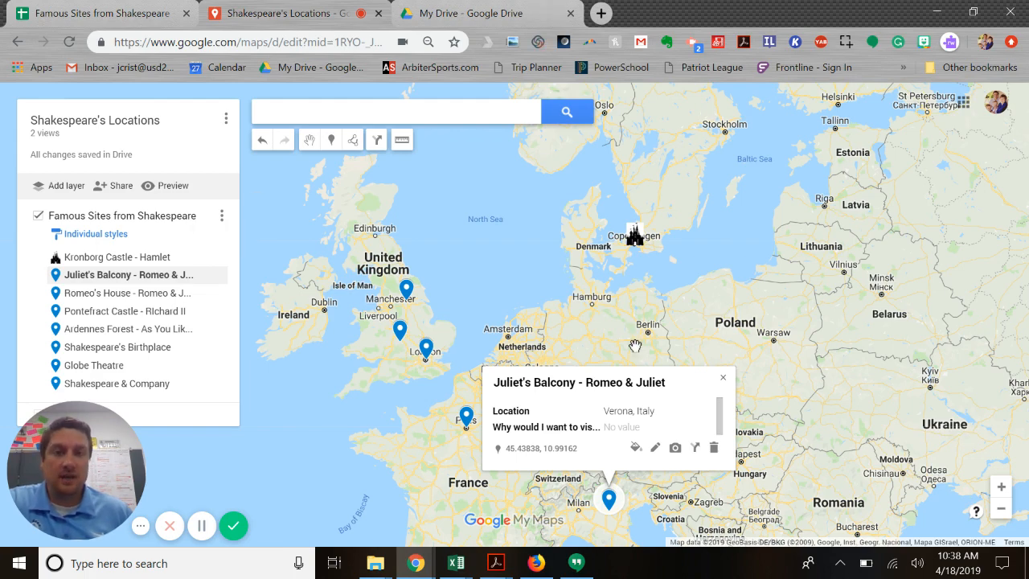
Step: Open the sharing settings for the Shakespeare's Locations map
left_click(117, 188)
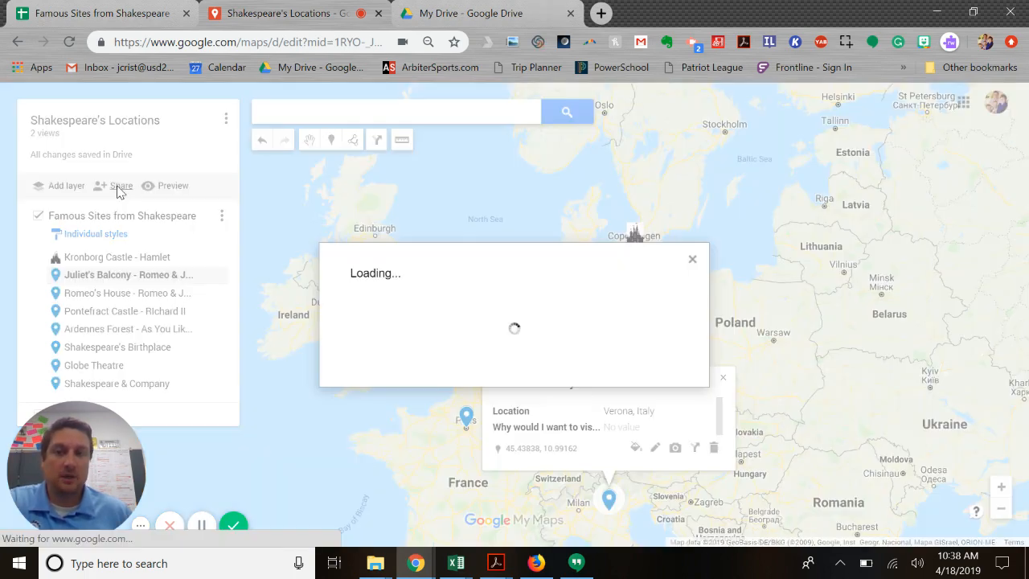